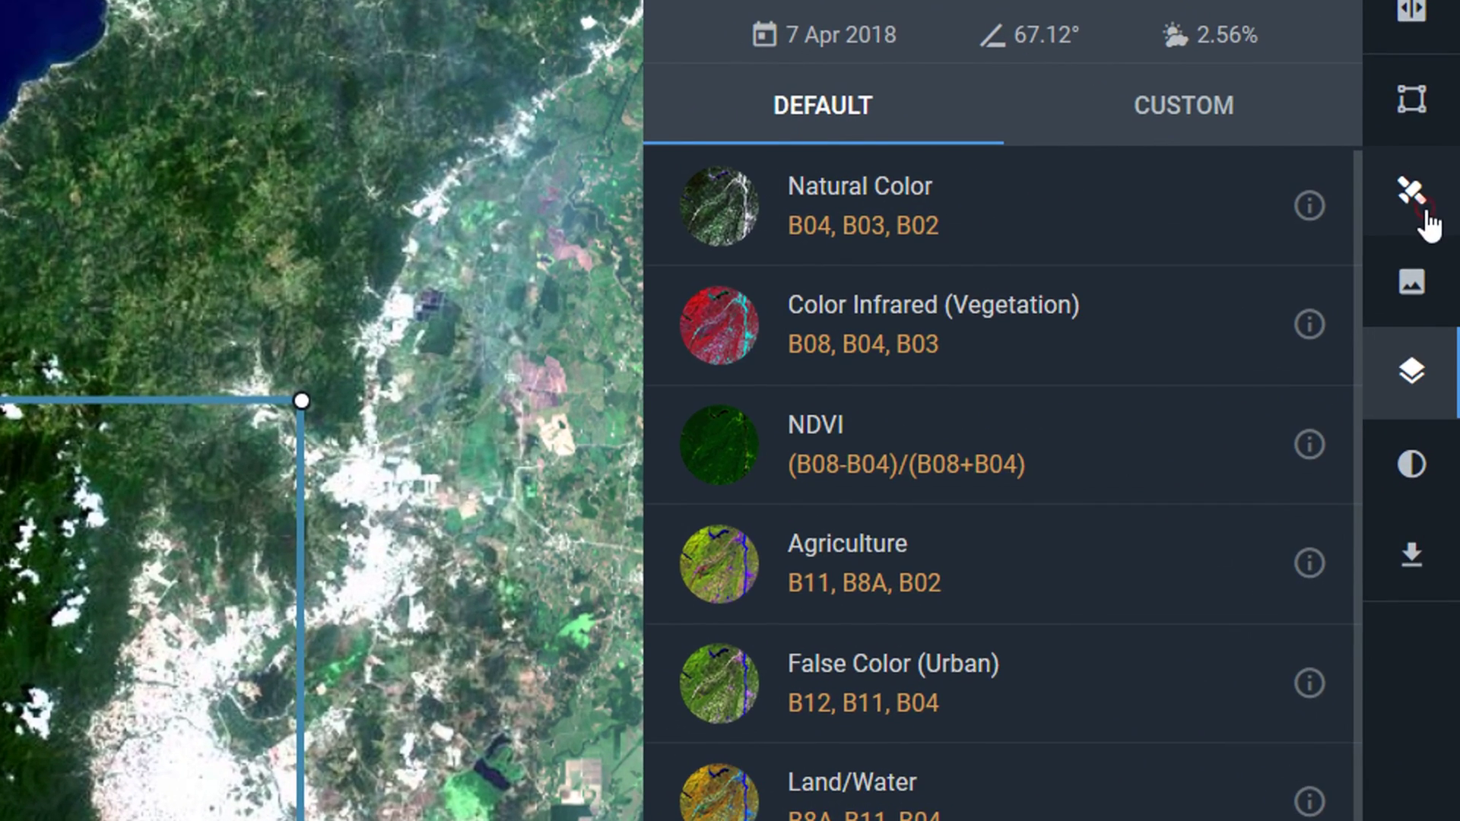
- Show the satellite data-source list for the 7 Apr 2018 Sentinel-2 scene near San Pedro Sula
left_click(1425, 215)
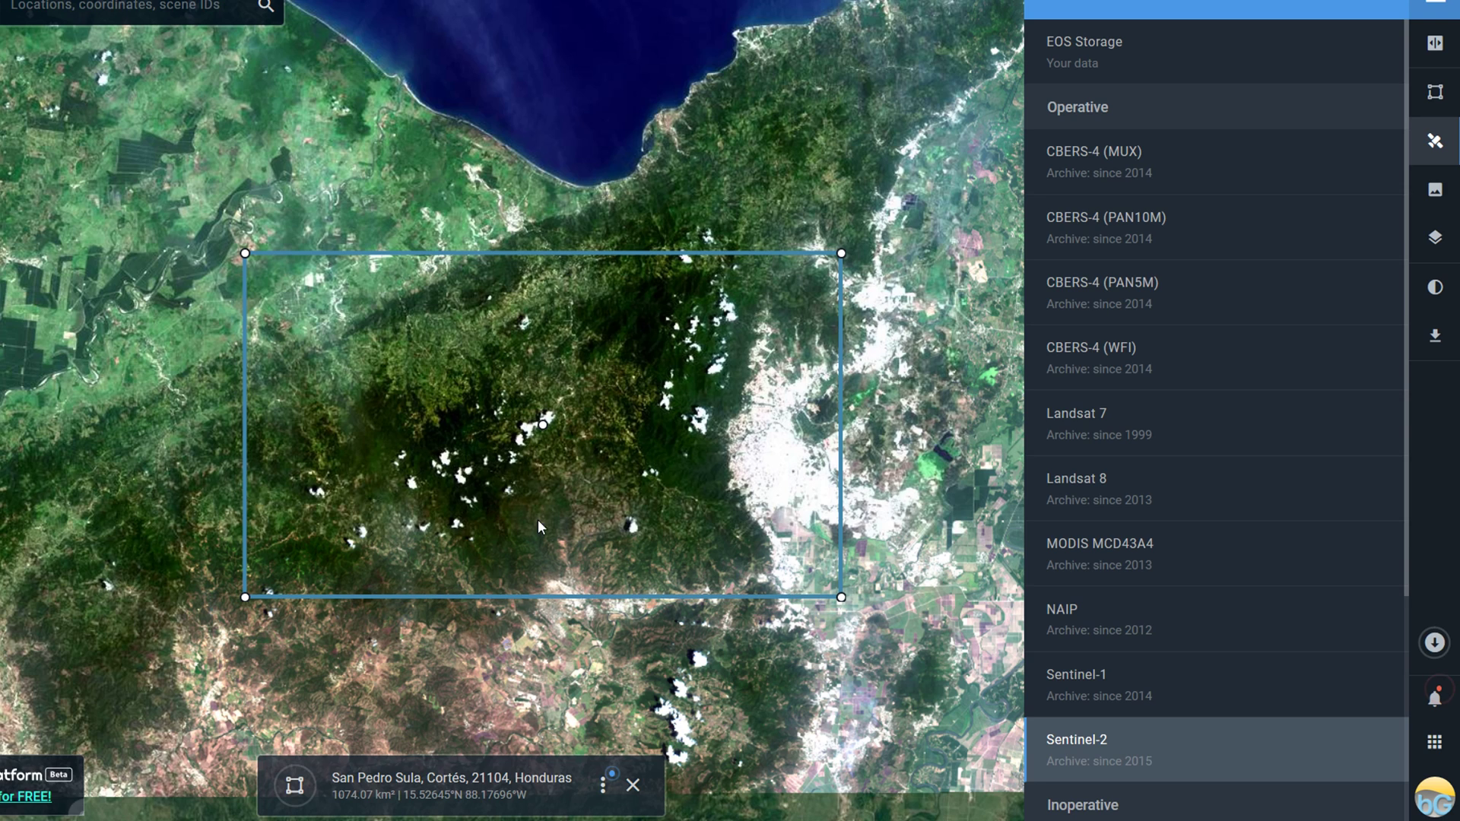
- Browse the default band combinations and read the Natural Color (B04, B03, B02) description
left_click(1436, 240)
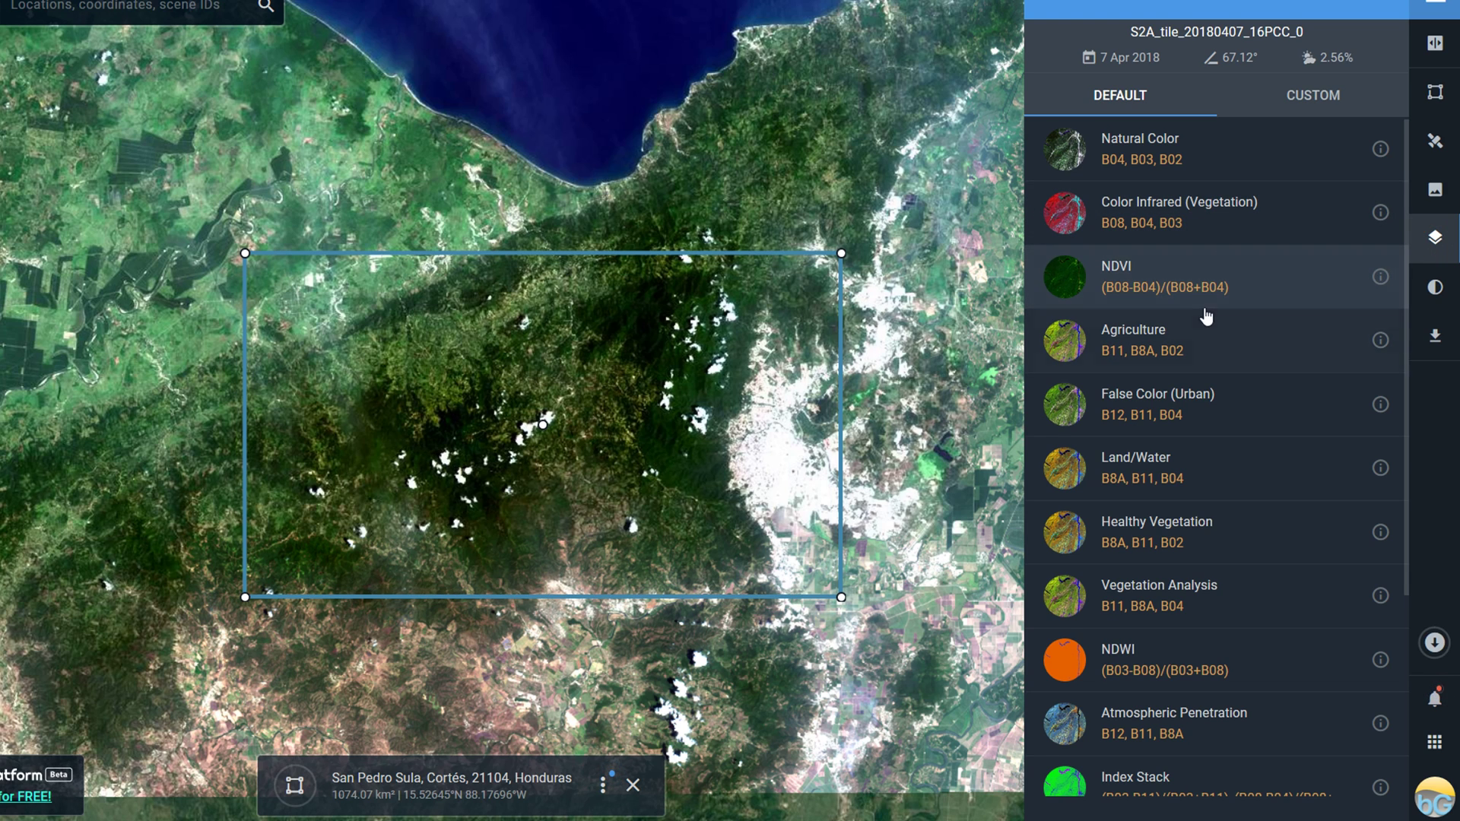
scroll(1205, 316, "down", 4)
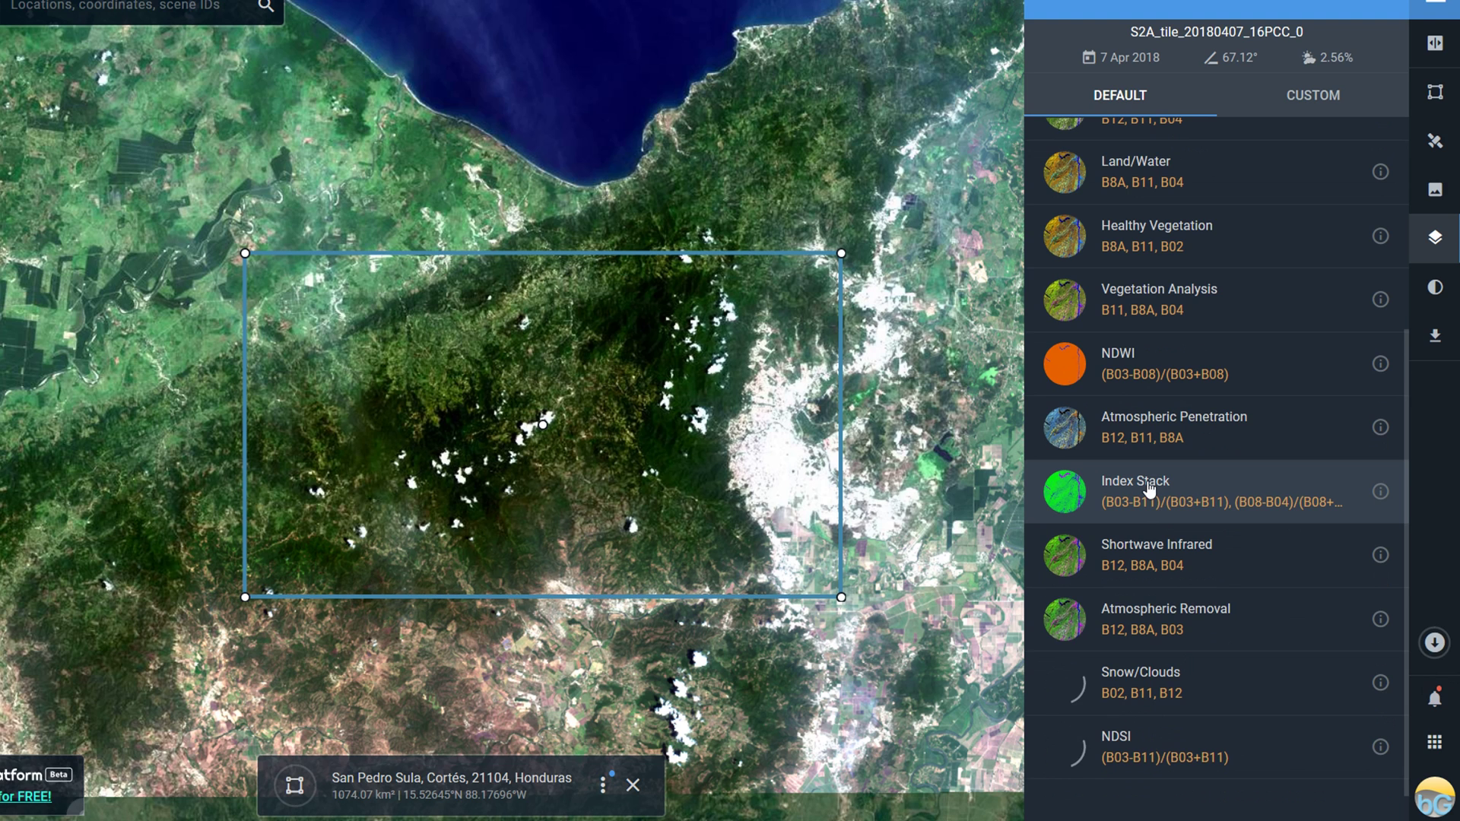
scroll(1247, 380, "up", 5)
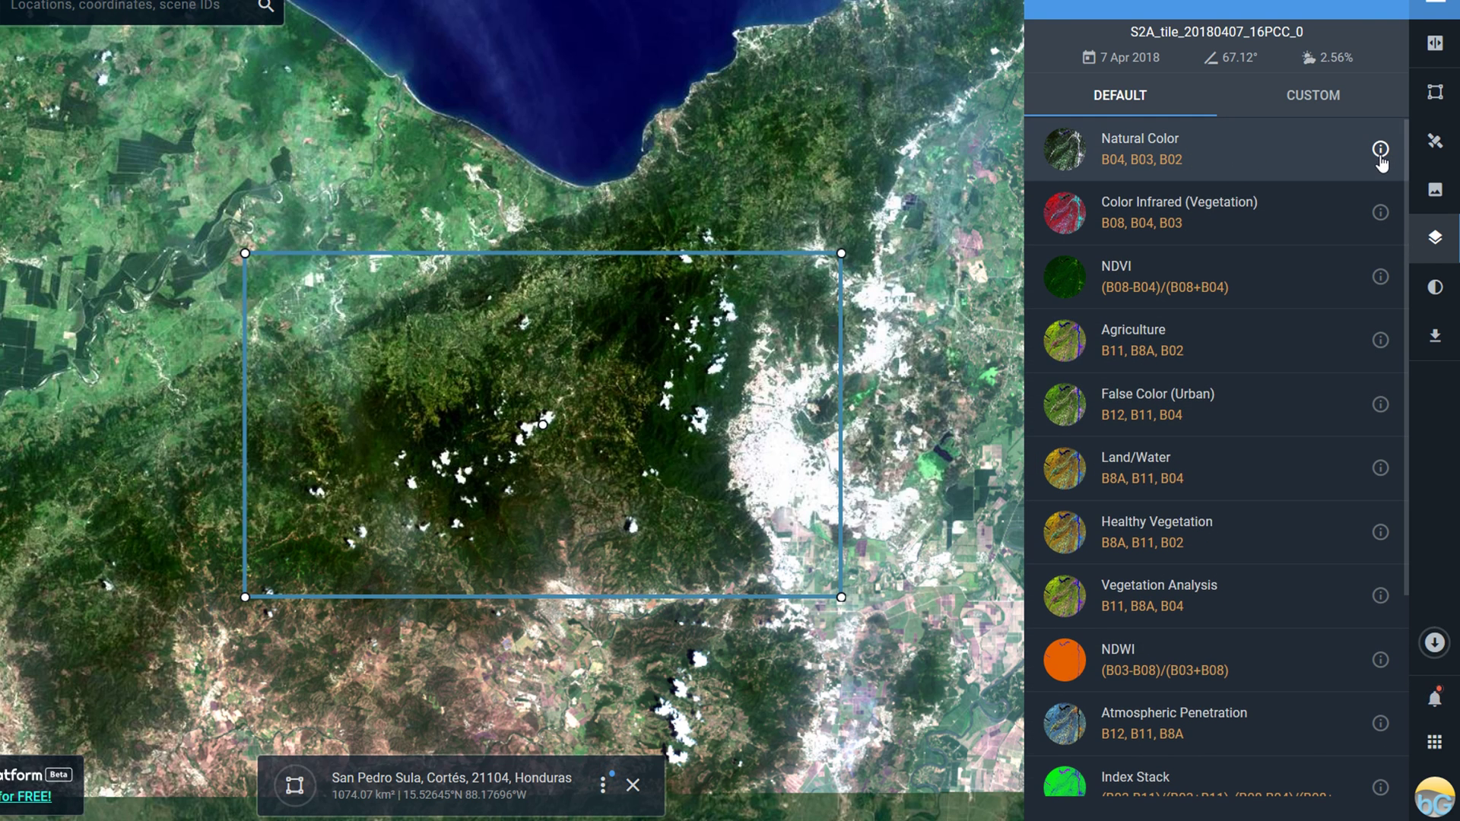
left_click(1380, 153)
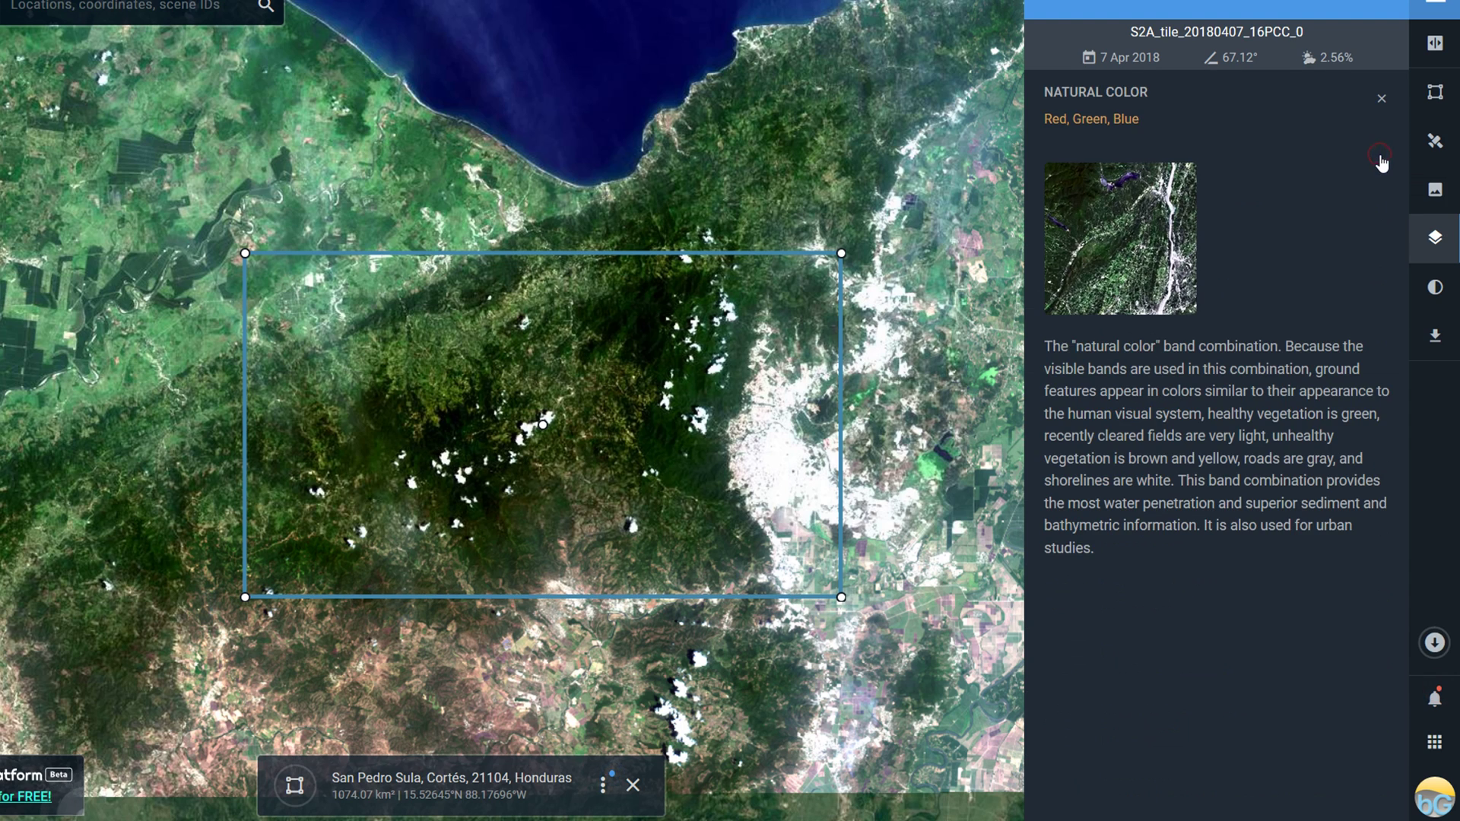
left_click(1382, 100)
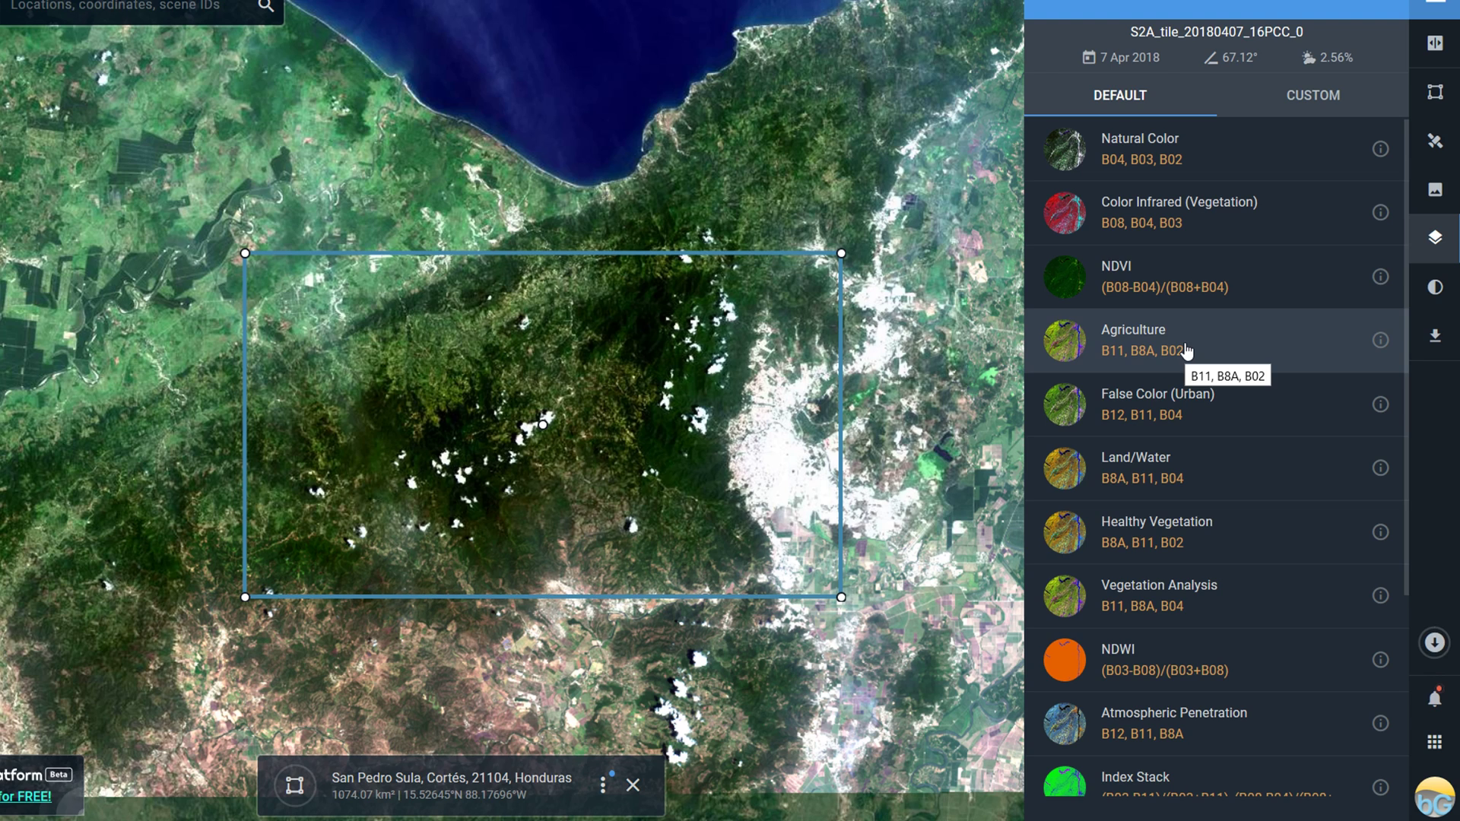
- Check the Agriculture description (SWIR1, Red8, Blue) and apply the B11, B8A, B02 combination
left_click(1381, 342)
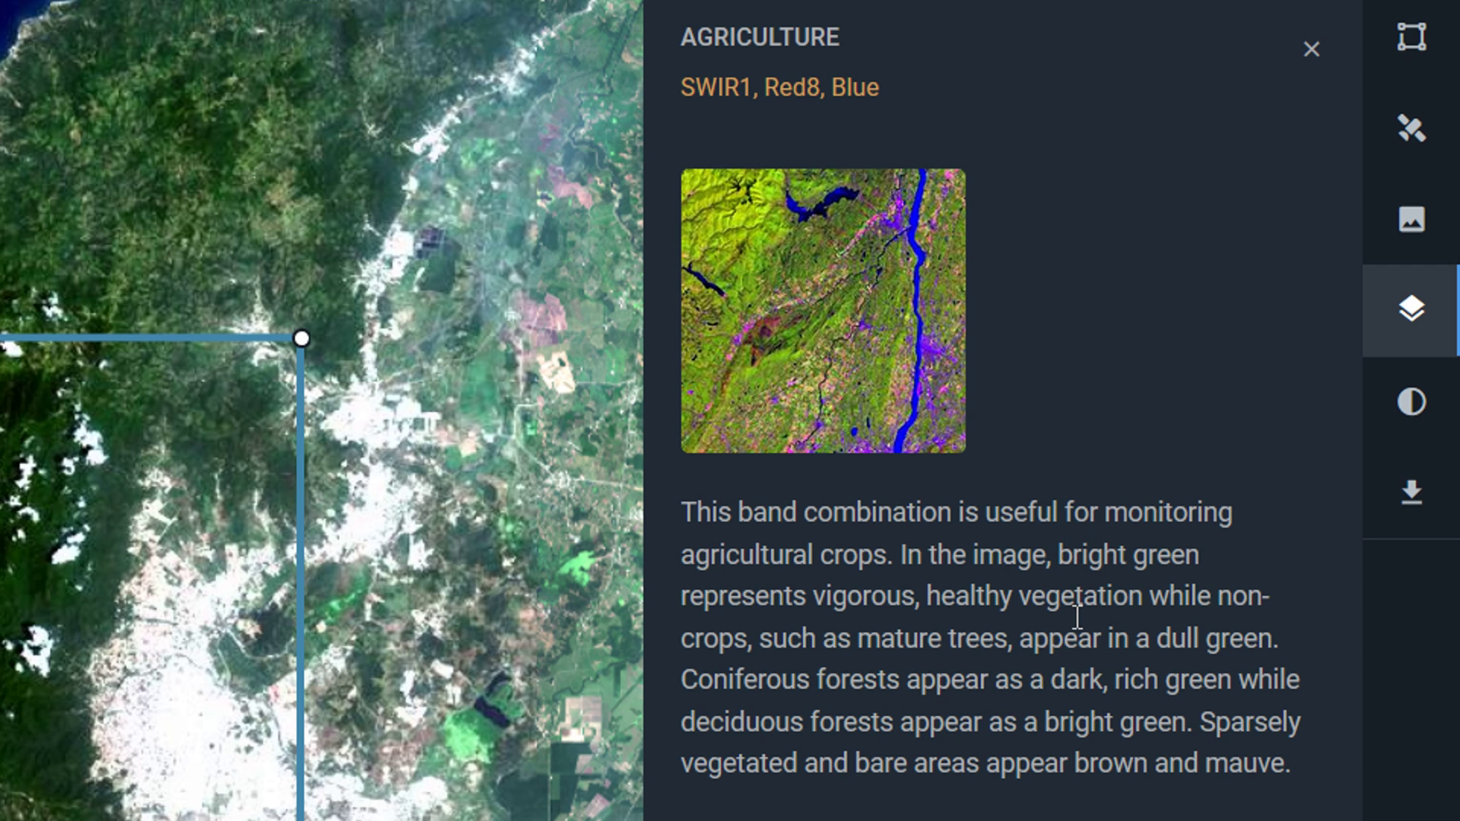
left_click(1310, 47)
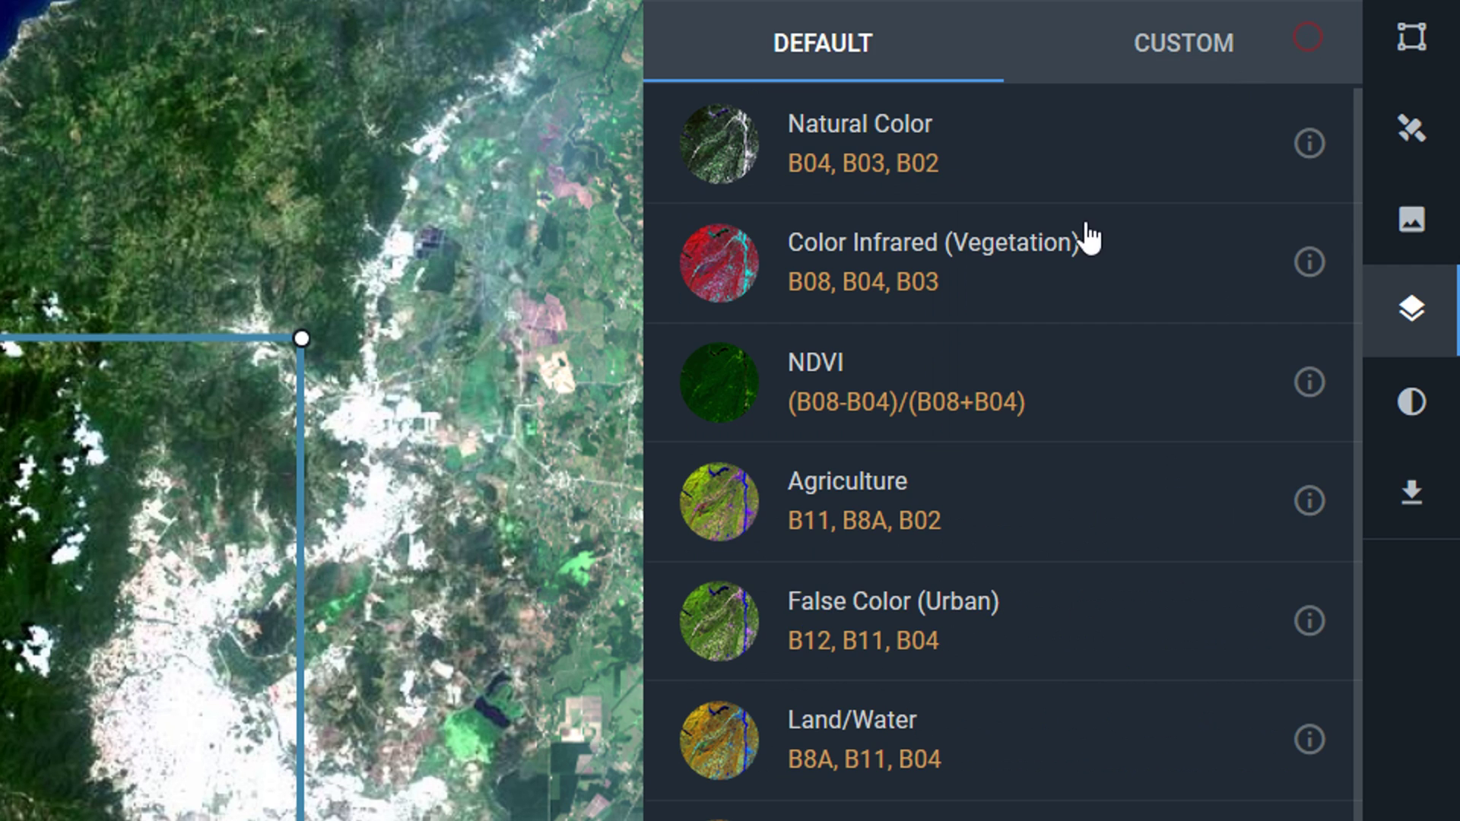
left_click(841, 523)
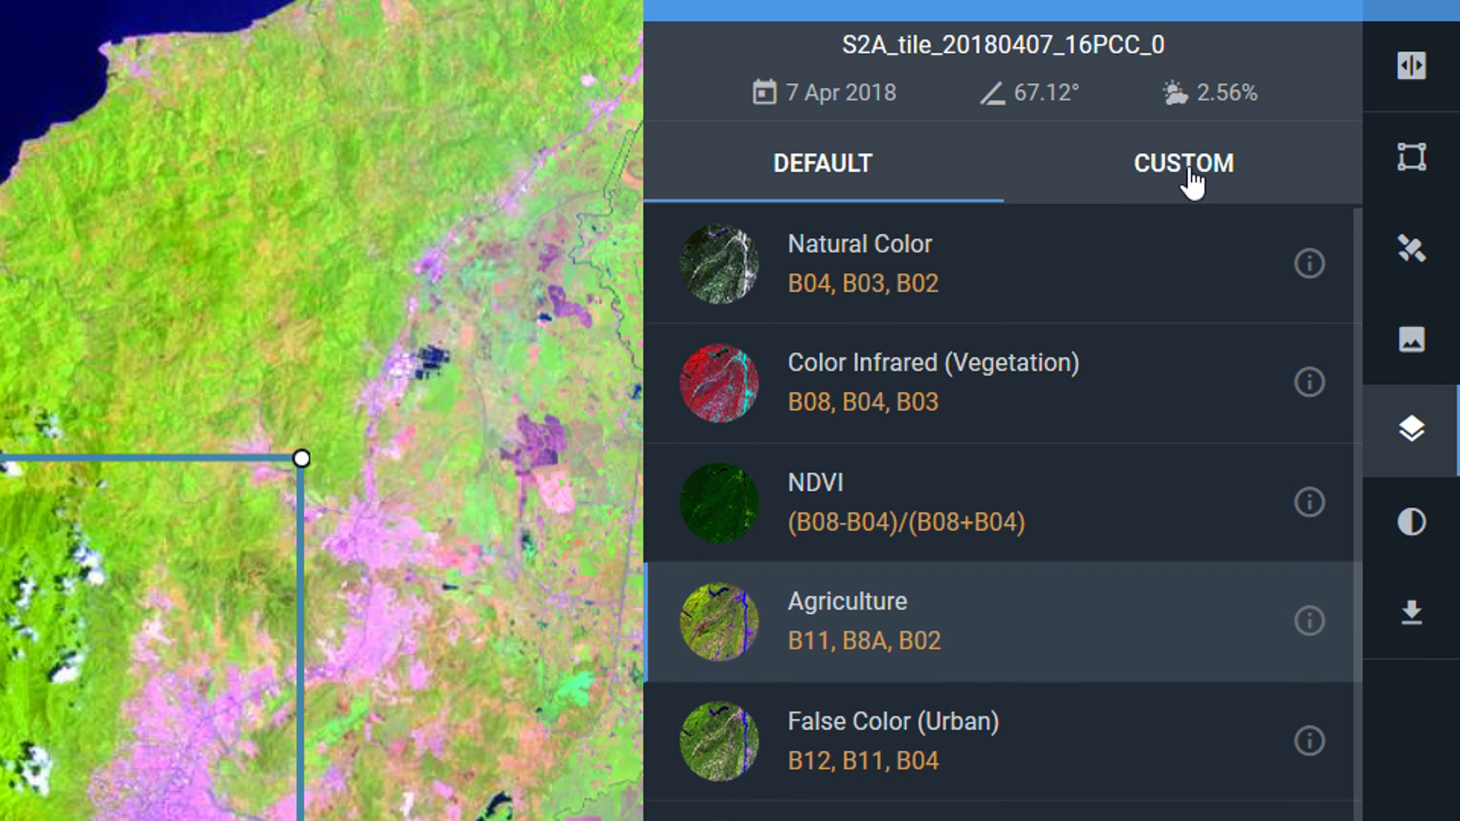
- Create a new untitled custom band combination, starting from B04, B03, B02
left_click(1191, 183)
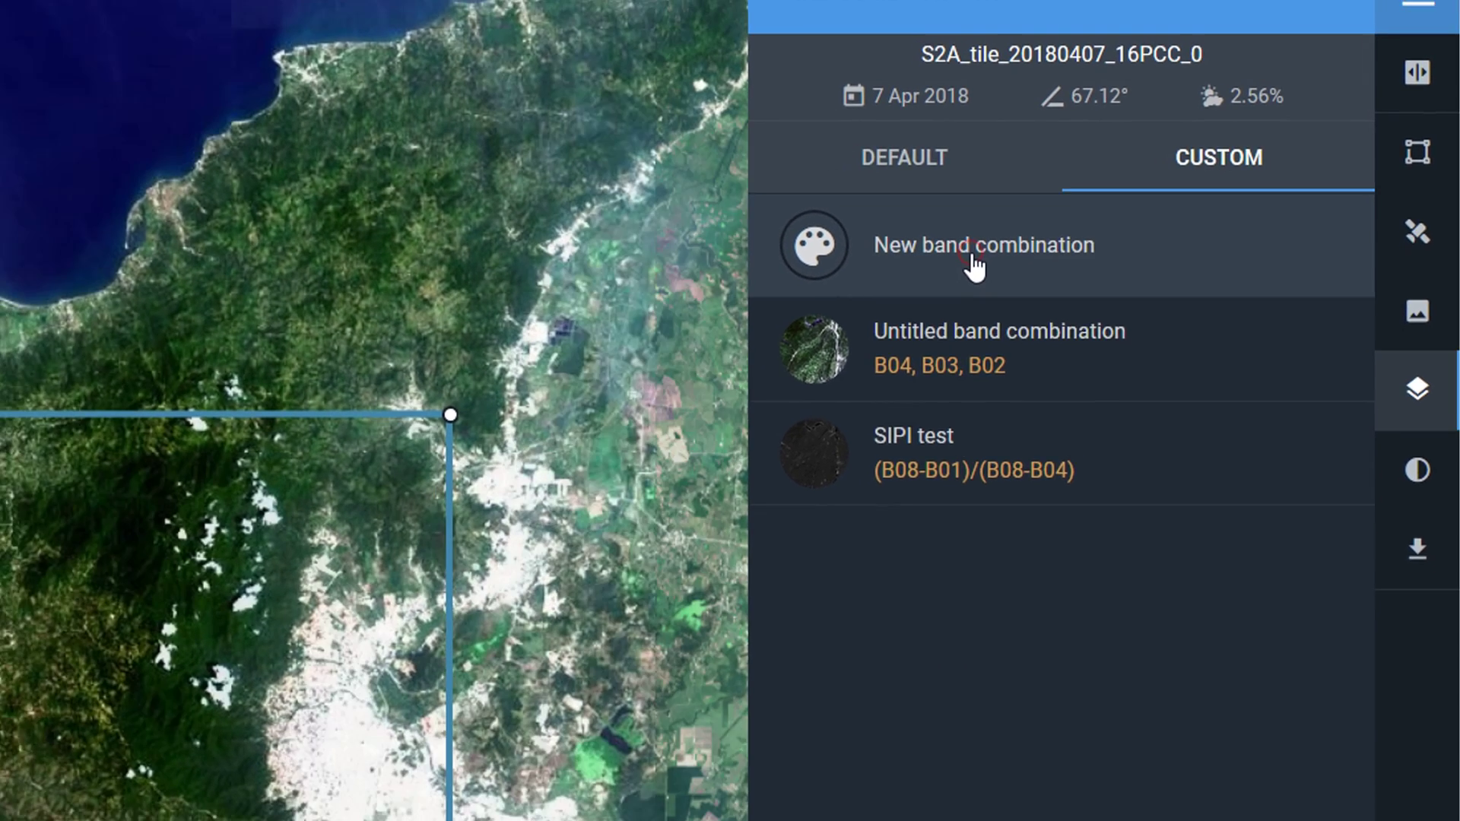
left_click(903, 283)
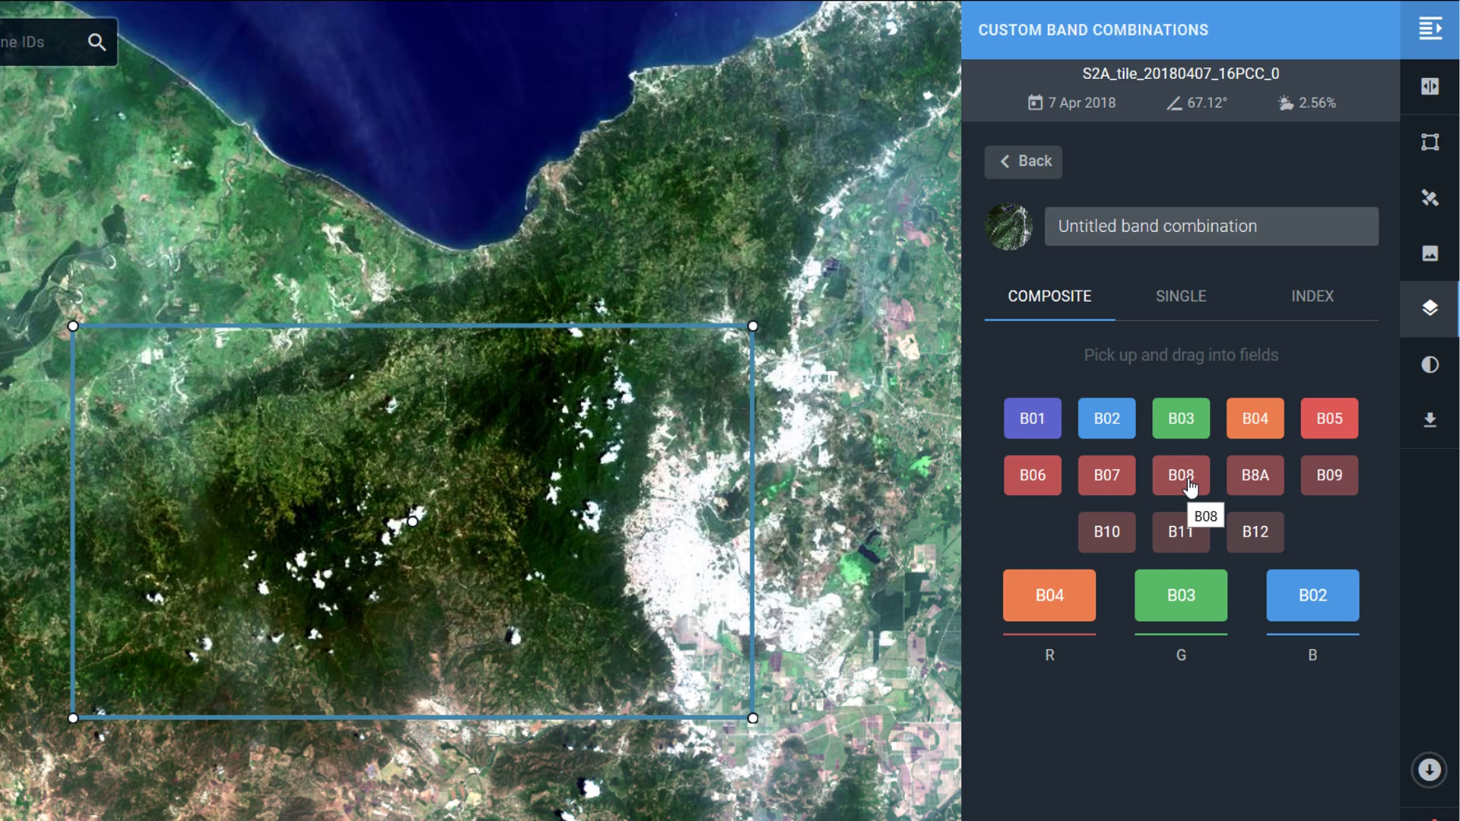
- Assign B08 to red, B04 to green and B03 to blue for a false-color infrared composite
left_click_drag(1190, 483, 1068, 594)
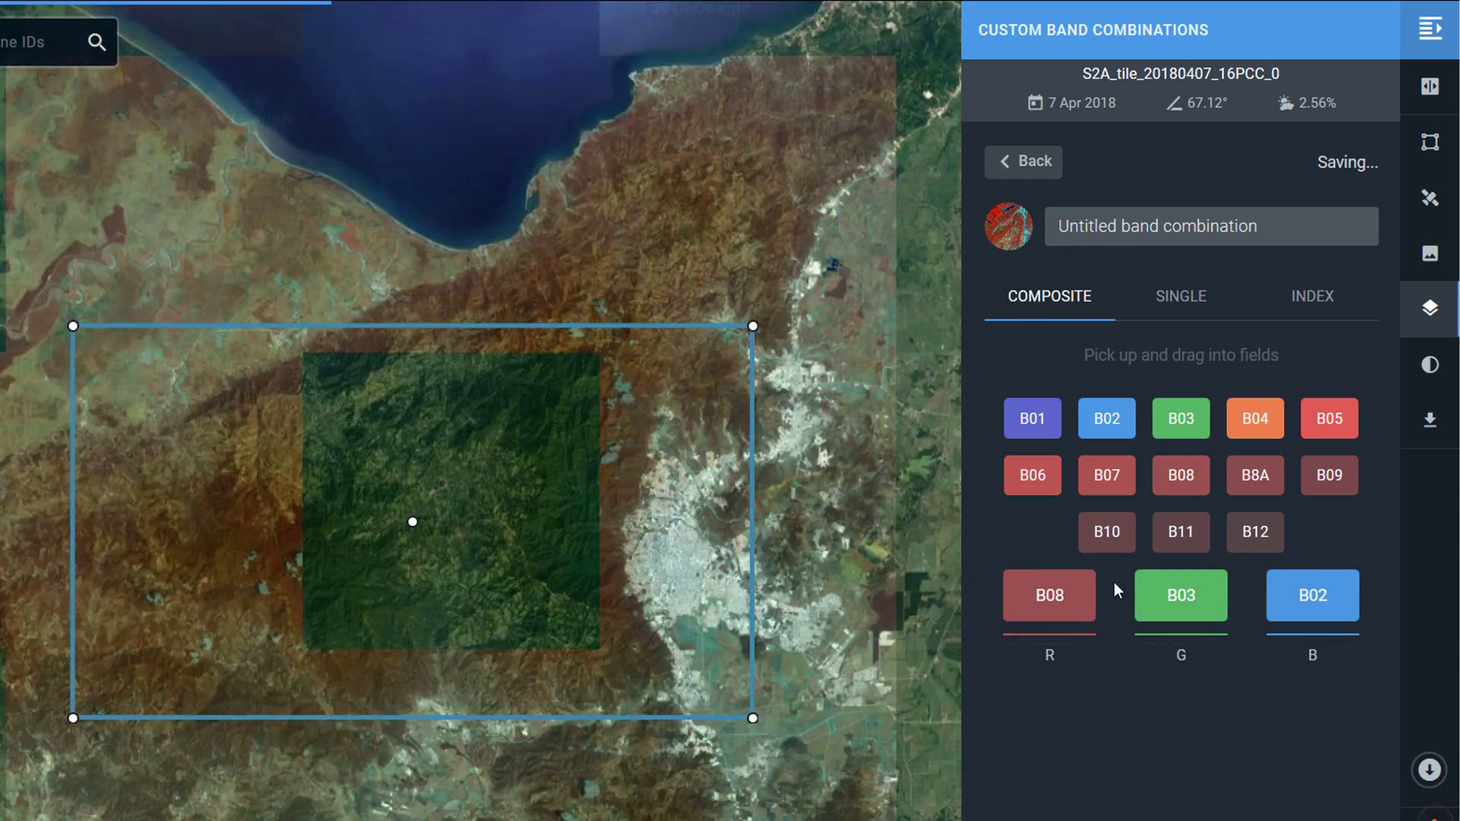
left_click_drag(1263, 417, 1197, 601)
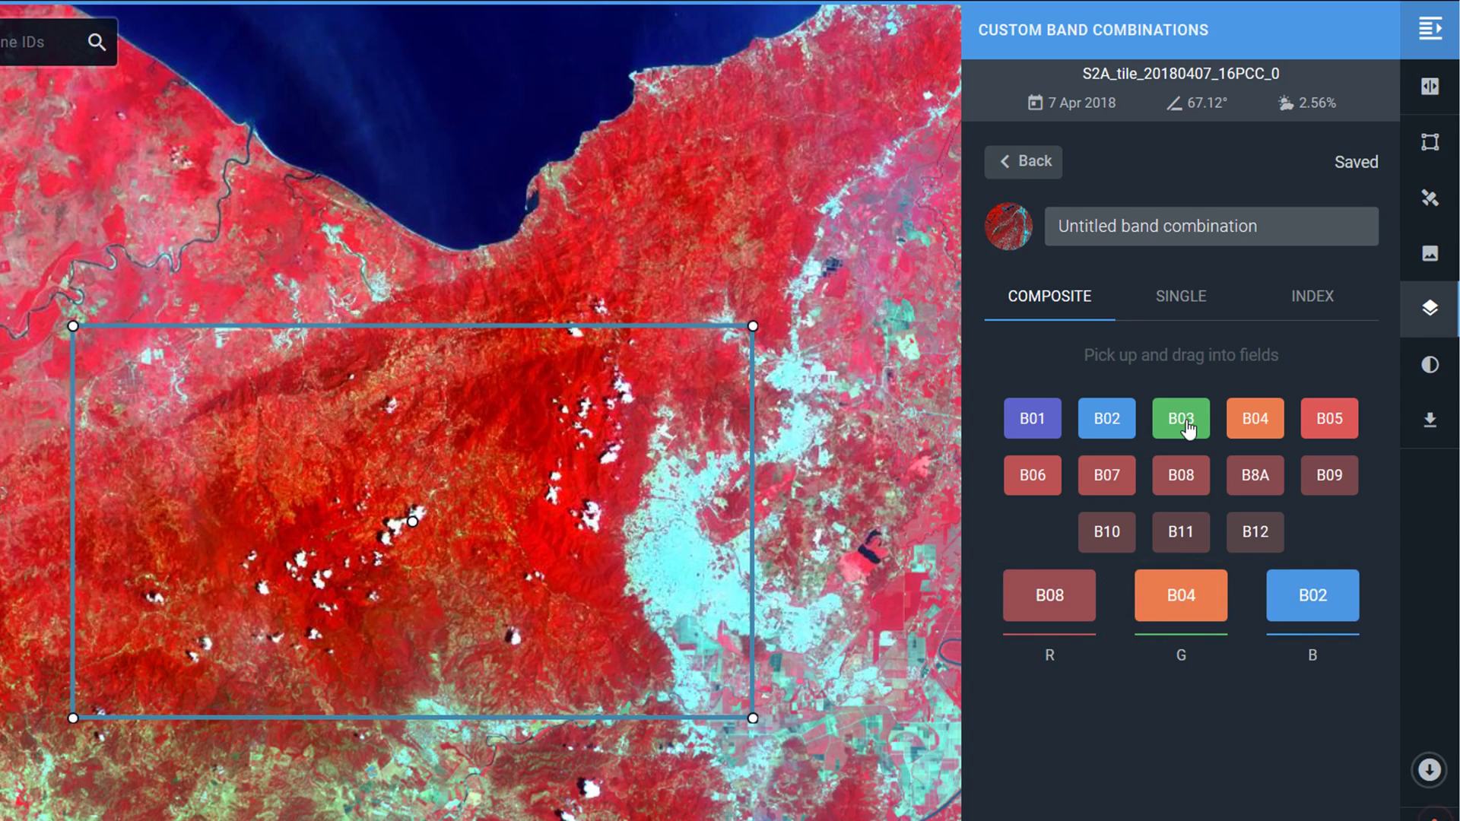
left_click_drag(1187, 420, 1334, 601)
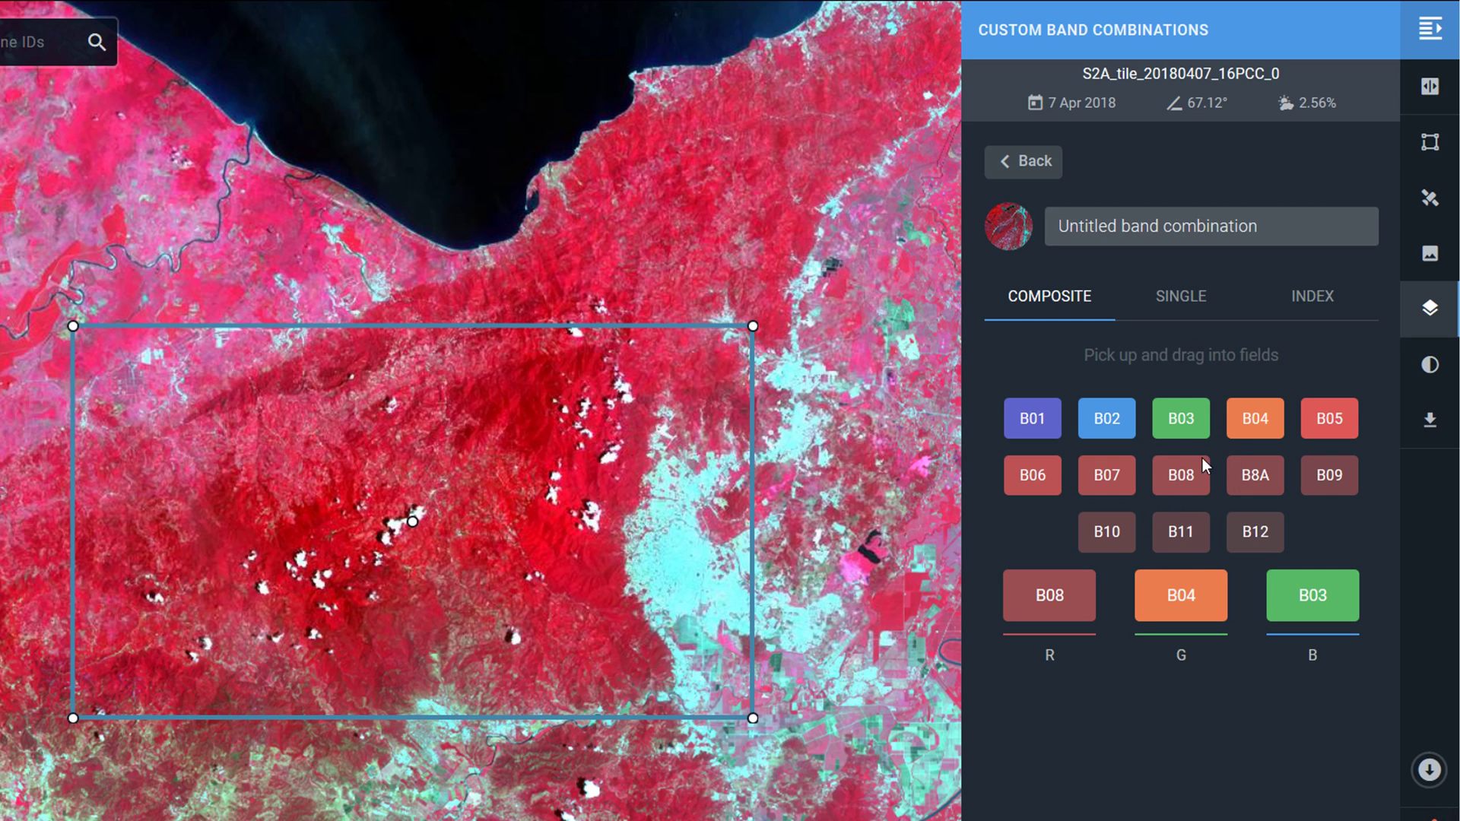
- Display single band B08 as the grey band, coloured with the BrBG palette
left_click(1185, 302)
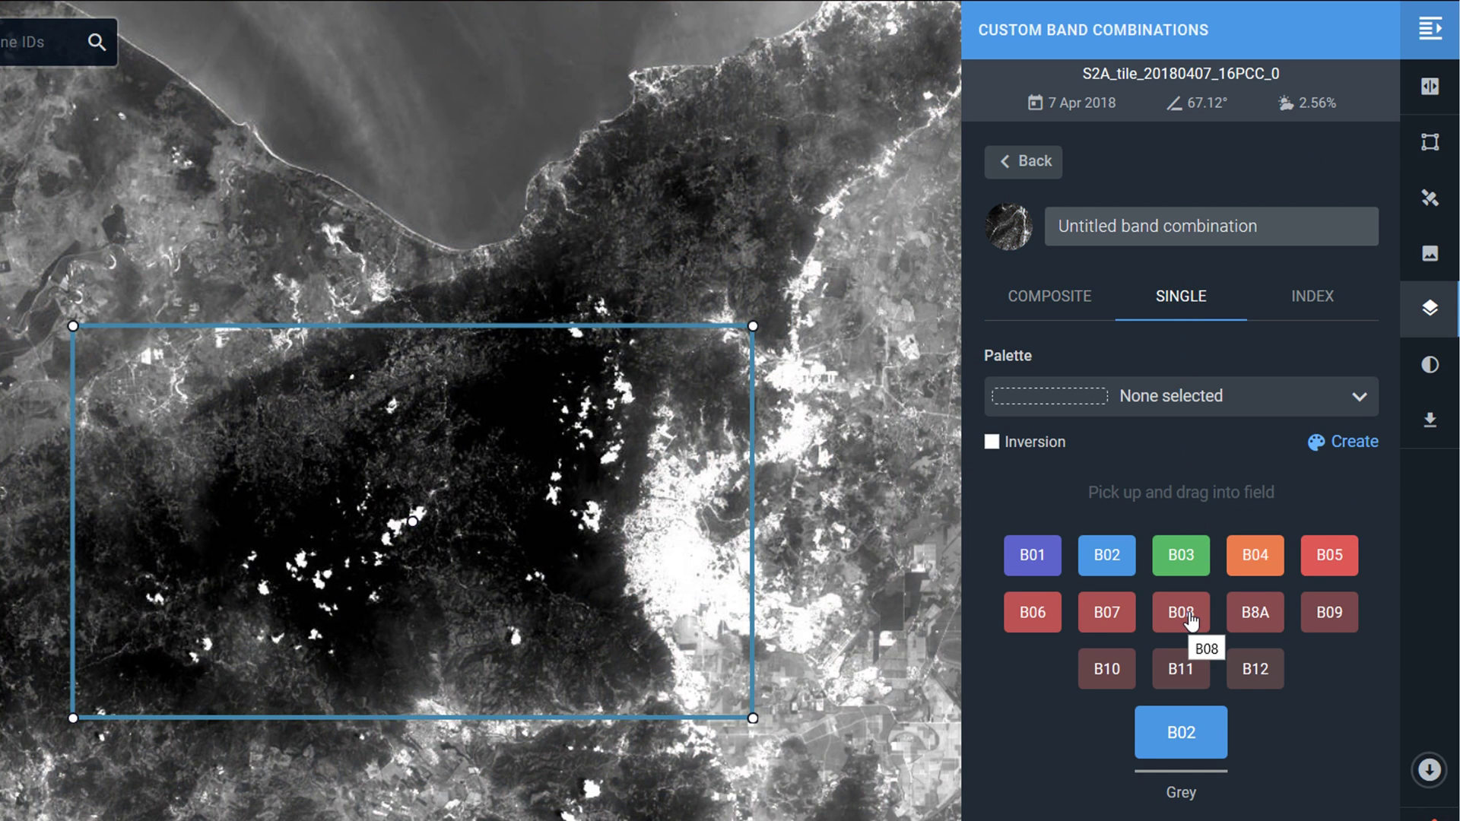
left_click_drag(1190, 620, 1194, 733)
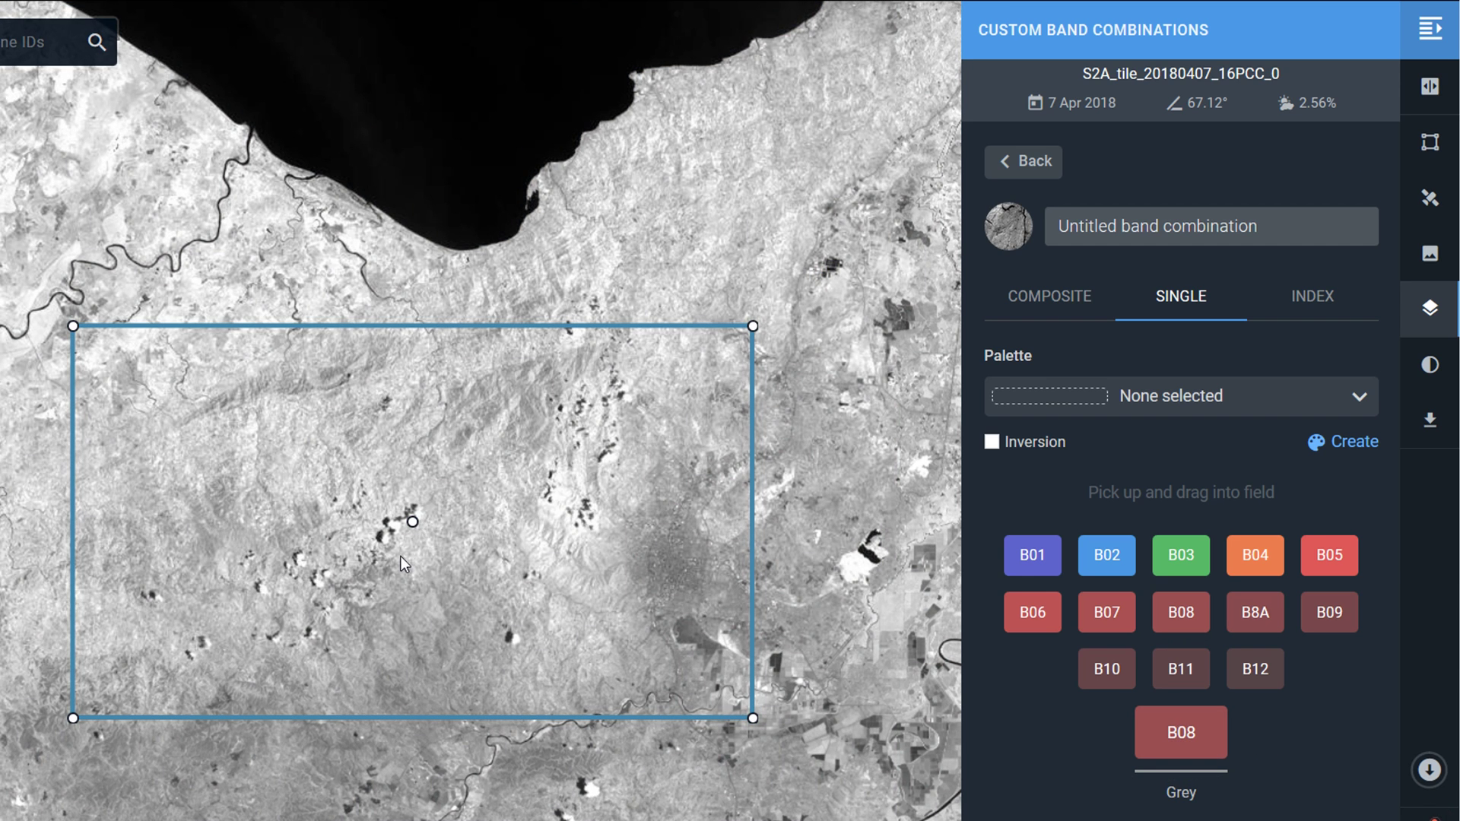
left_click(1221, 411)
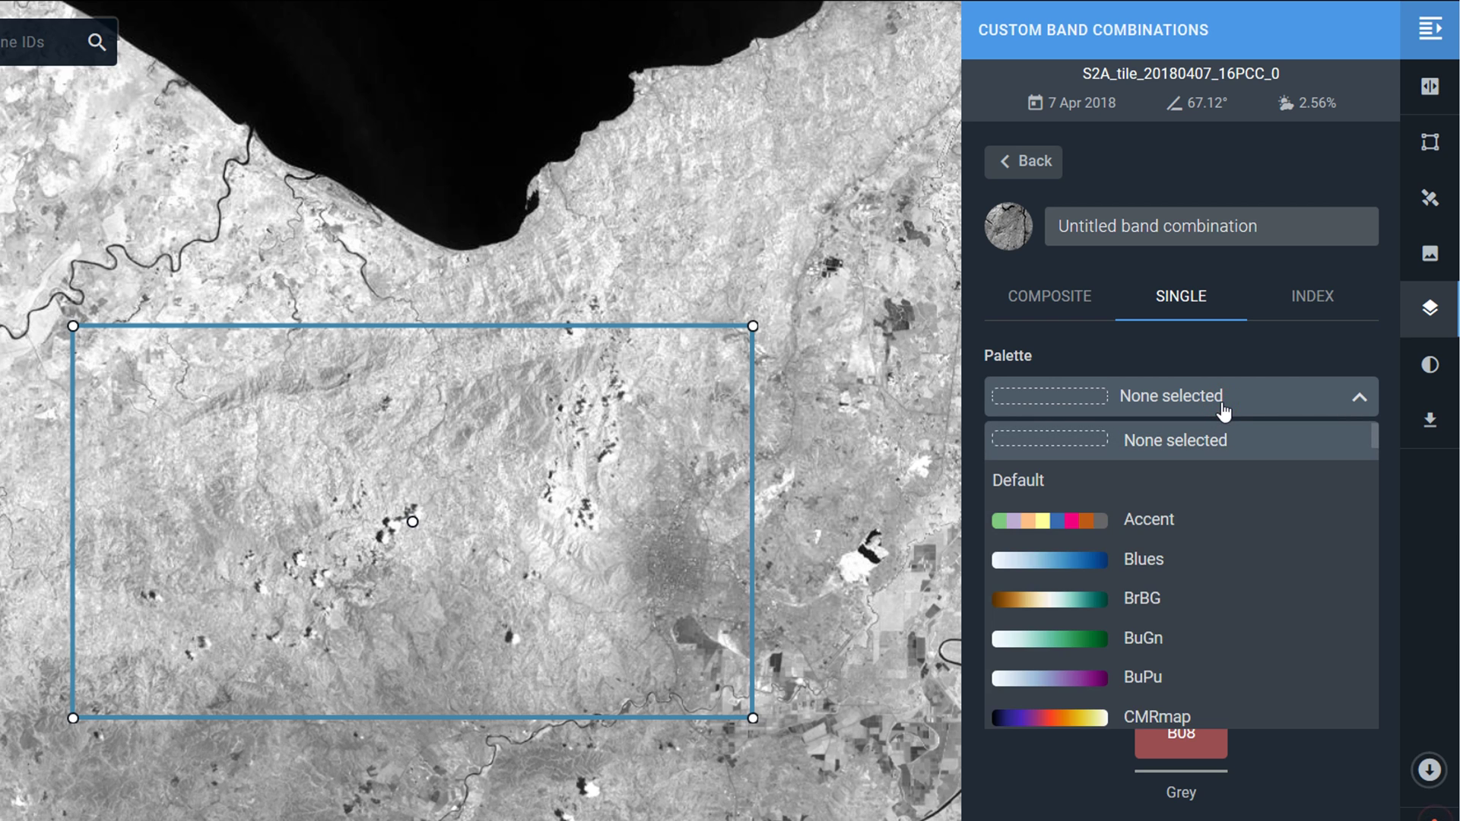
left_click(1161, 605)
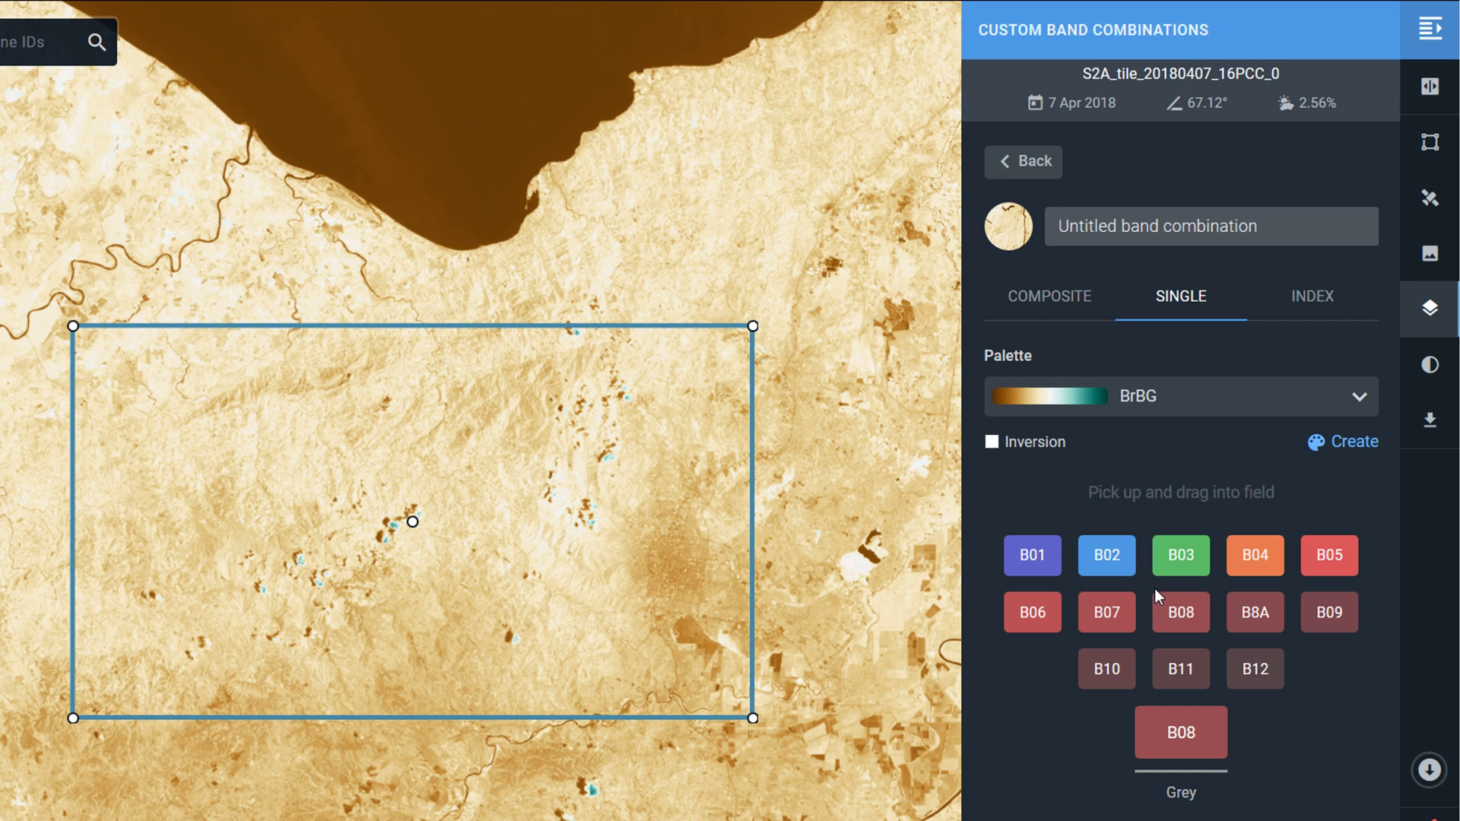
- Switch the custom combination to the INDEX formula mode
left_click(1318, 306)
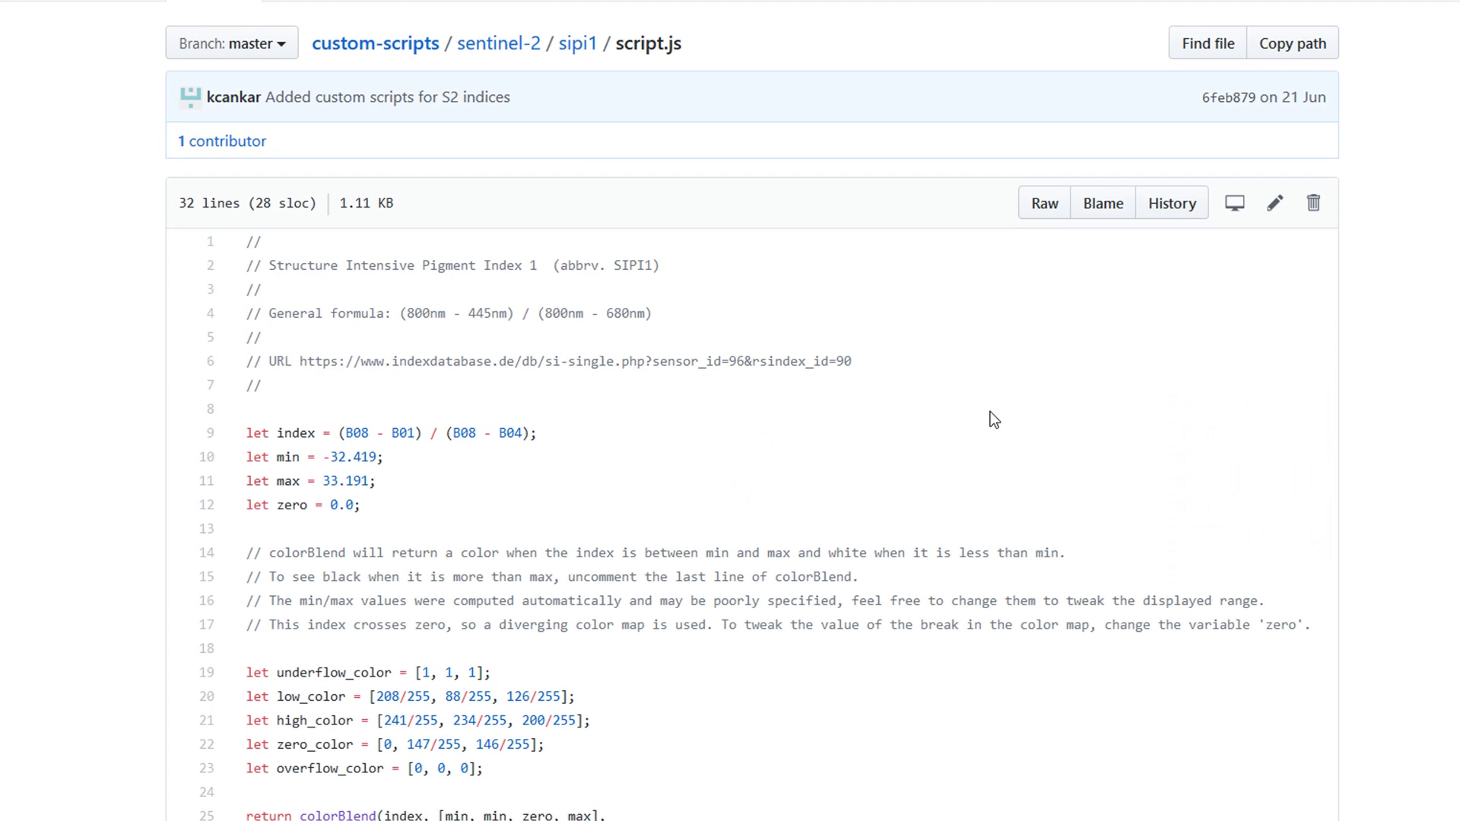
- Read the SIPI1 formula (B08 - B01) / (B08 - B04) in GitHub's sentinel-2/sipi1/script.js
scroll(937, 381, "down", 3)
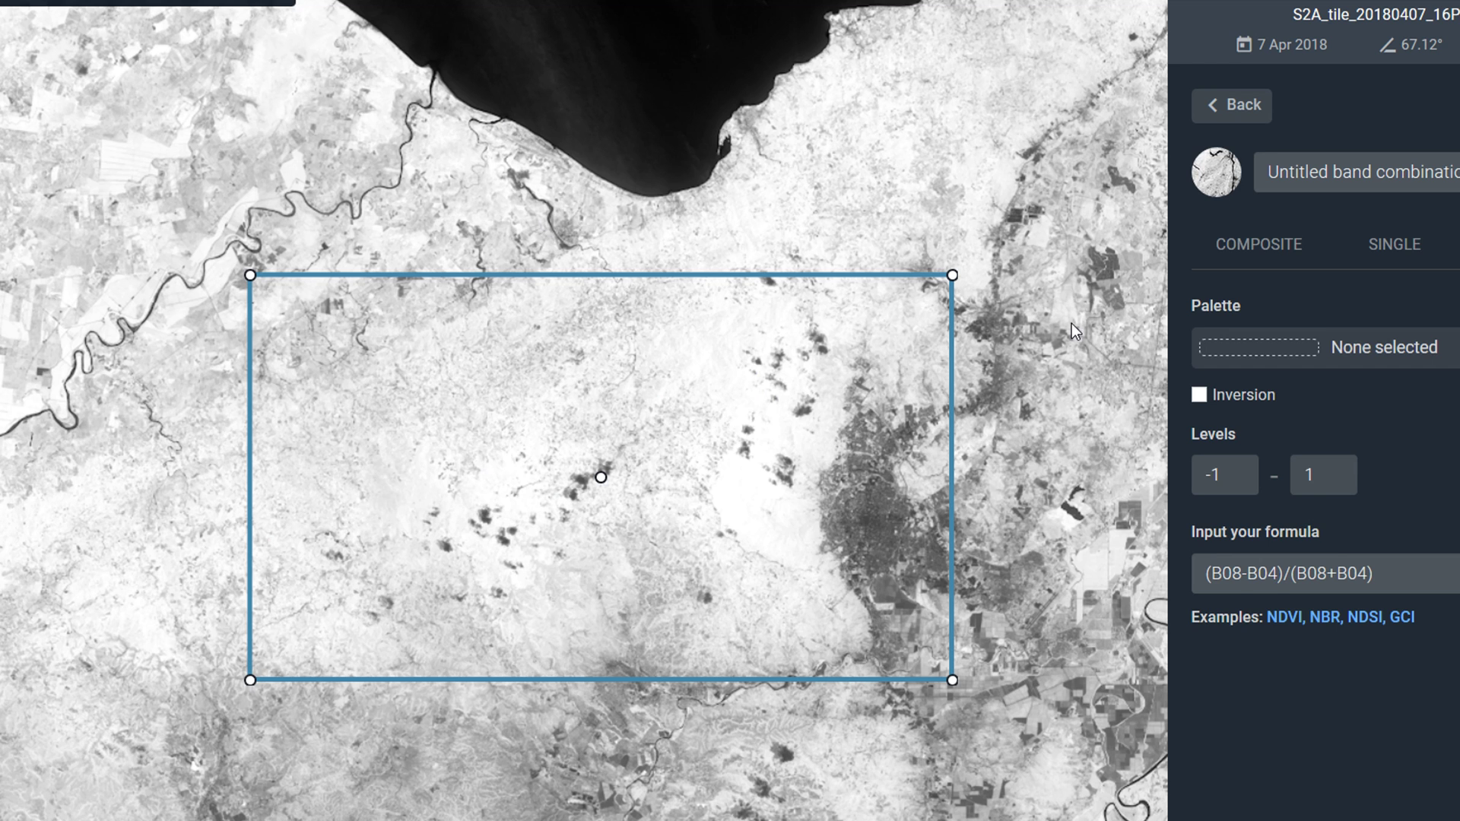
- Edit the formula from (B08-B04)/(B08+B04) to (B08-B01)/(B08-B04)
left_click(1277, 574)
key("BackSpace")
type("1")
key("Right")
key("Right")
key("Right")
key("Right")
key("Right")
key("Right")
key("Right")
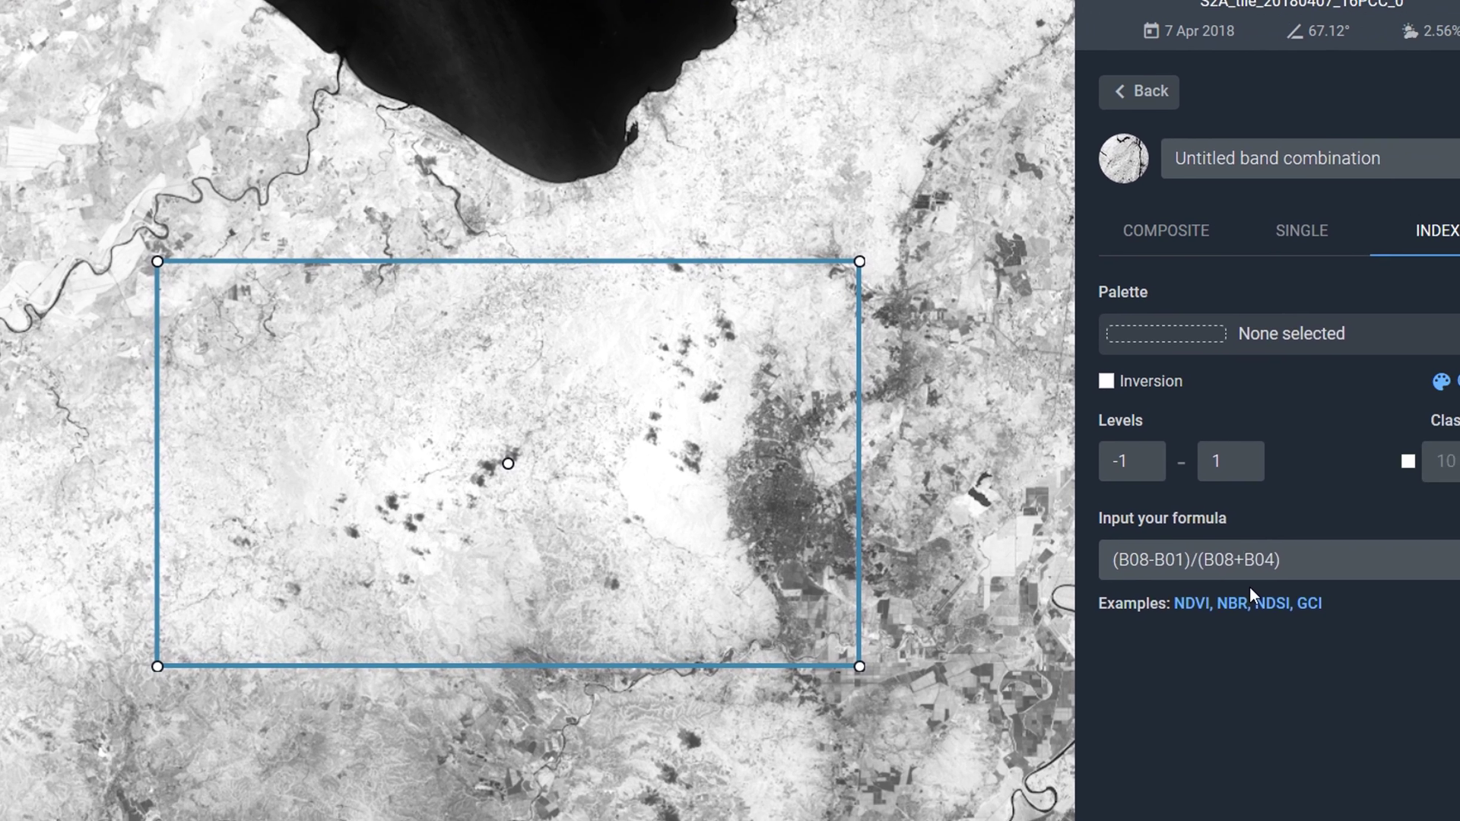
key("BackSpace")
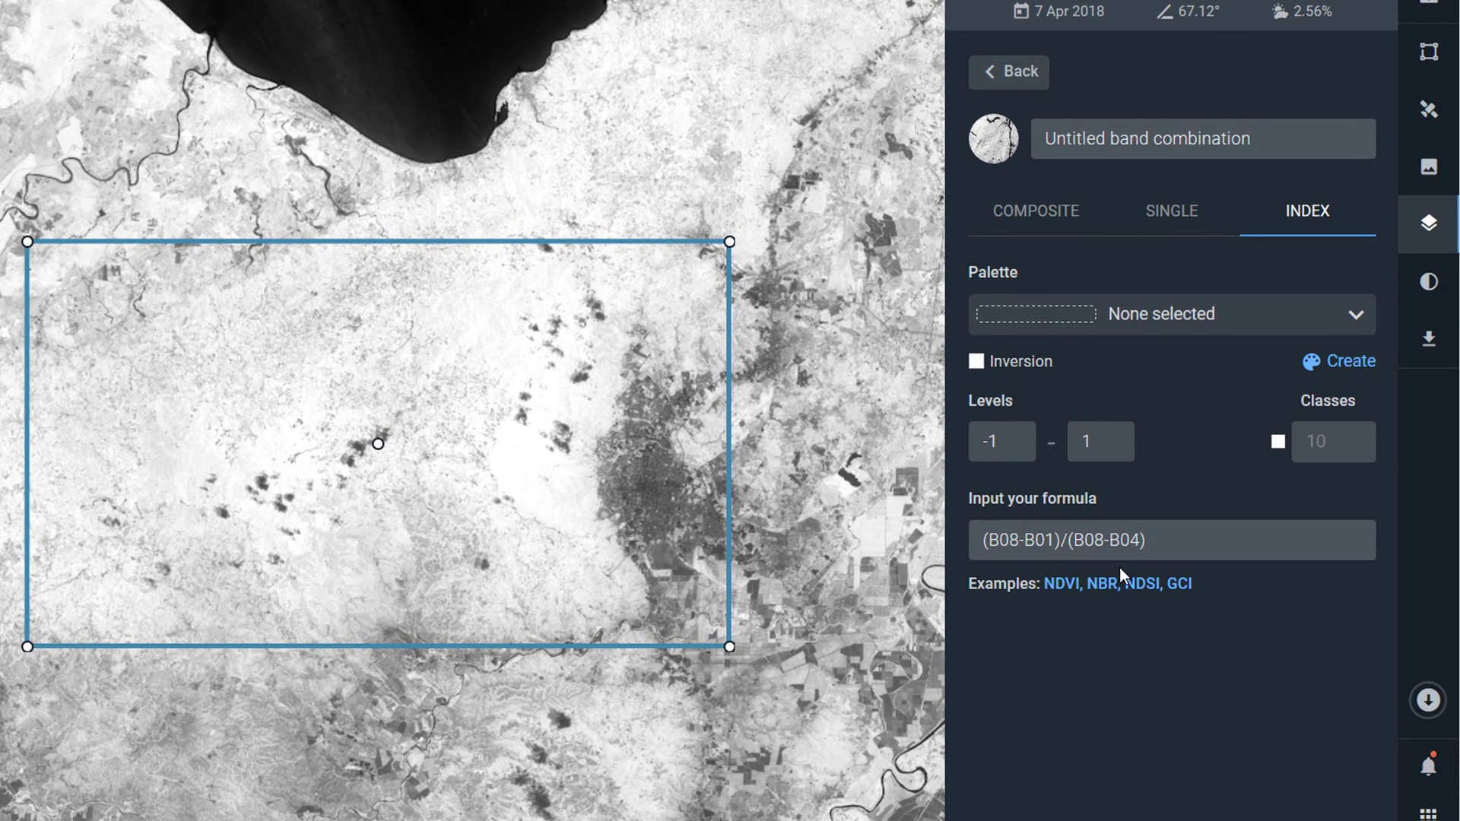
type("-")
left_click(1192, 540)
- Choose the Greys colour palette for the SIPI1 index layer
left_click(1144, 315)
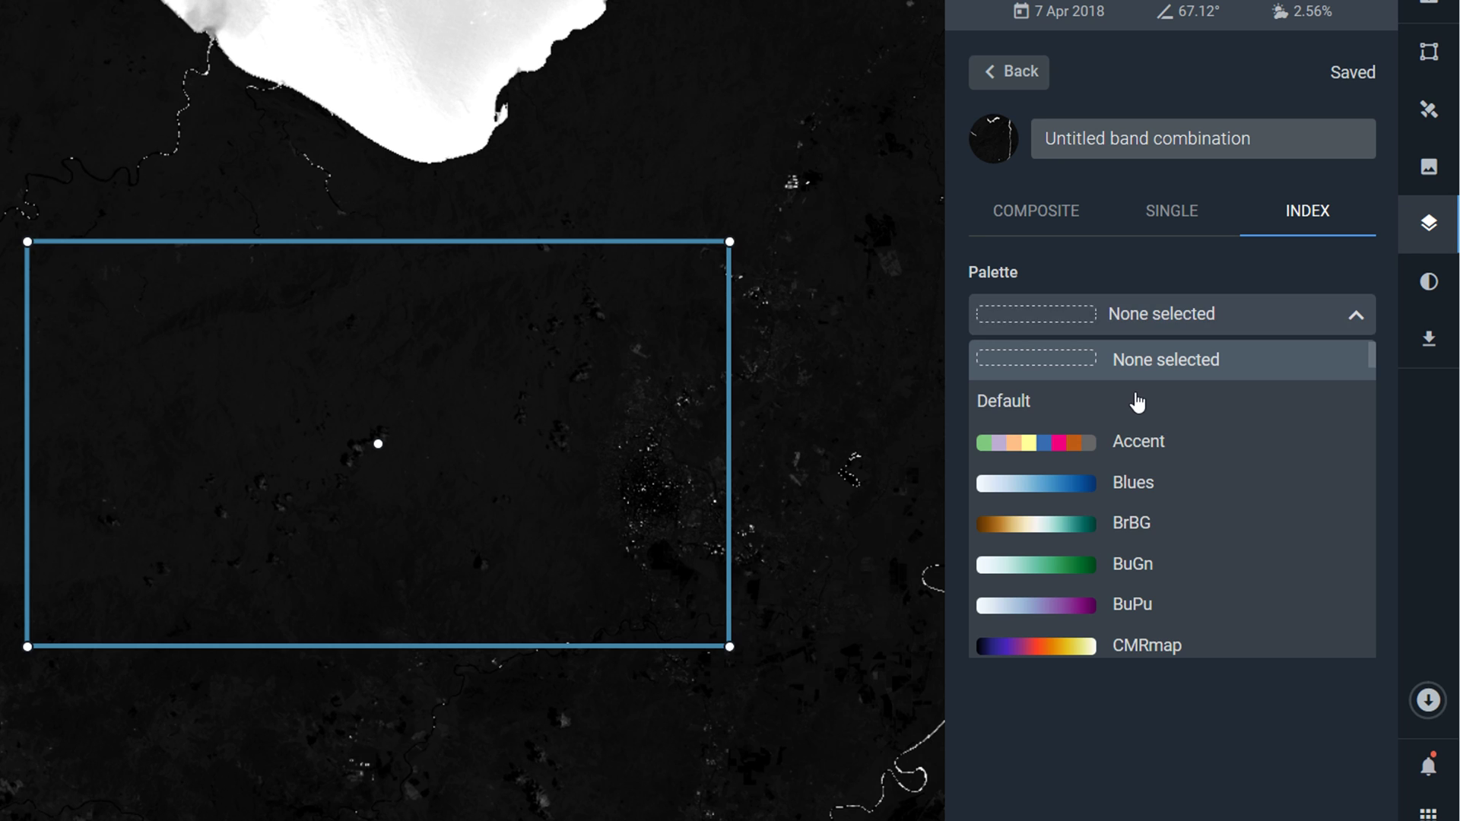
scroll(1147, 541, "down", 5)
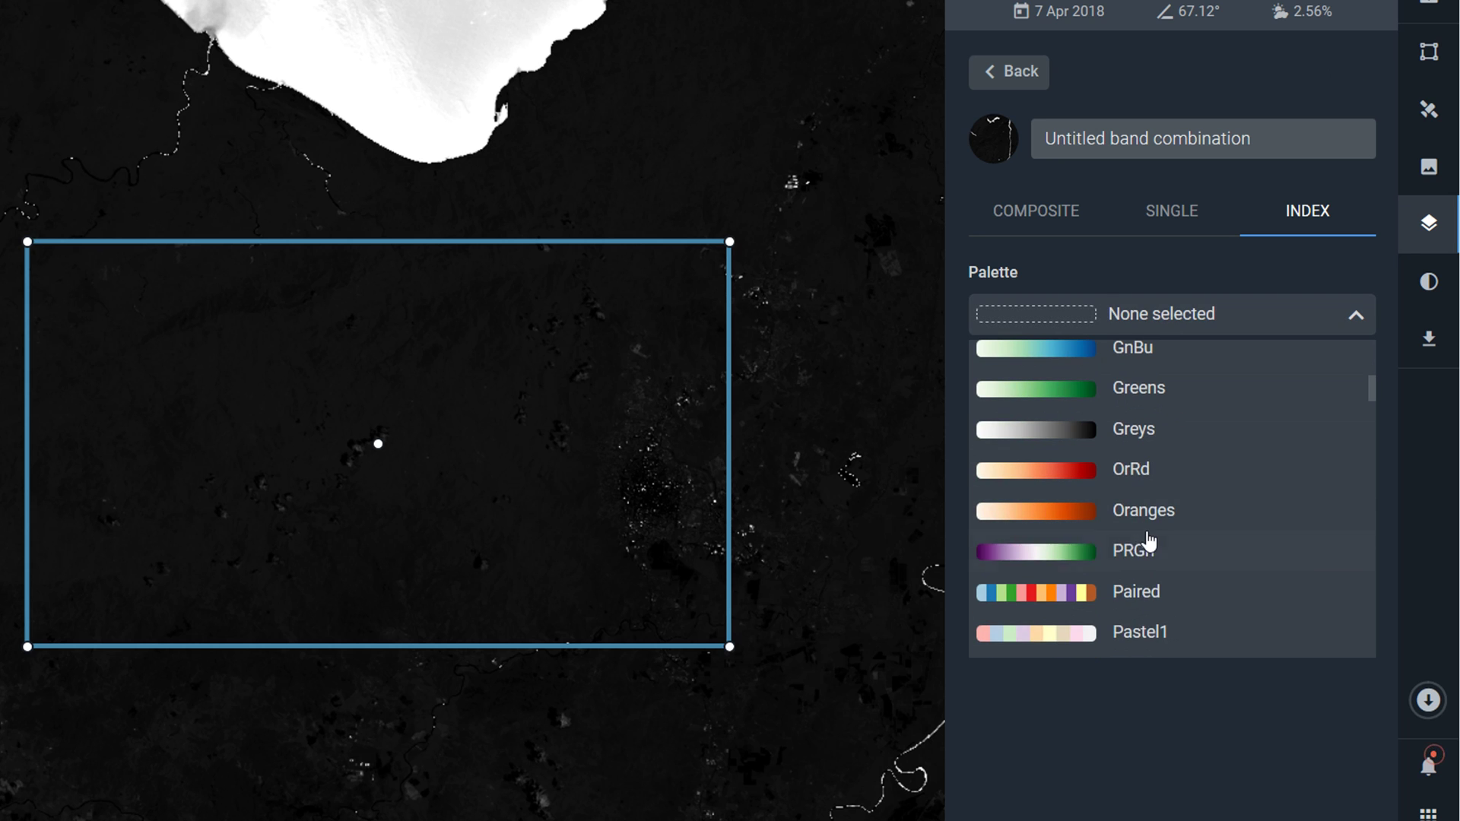
left_click(1134, 441)
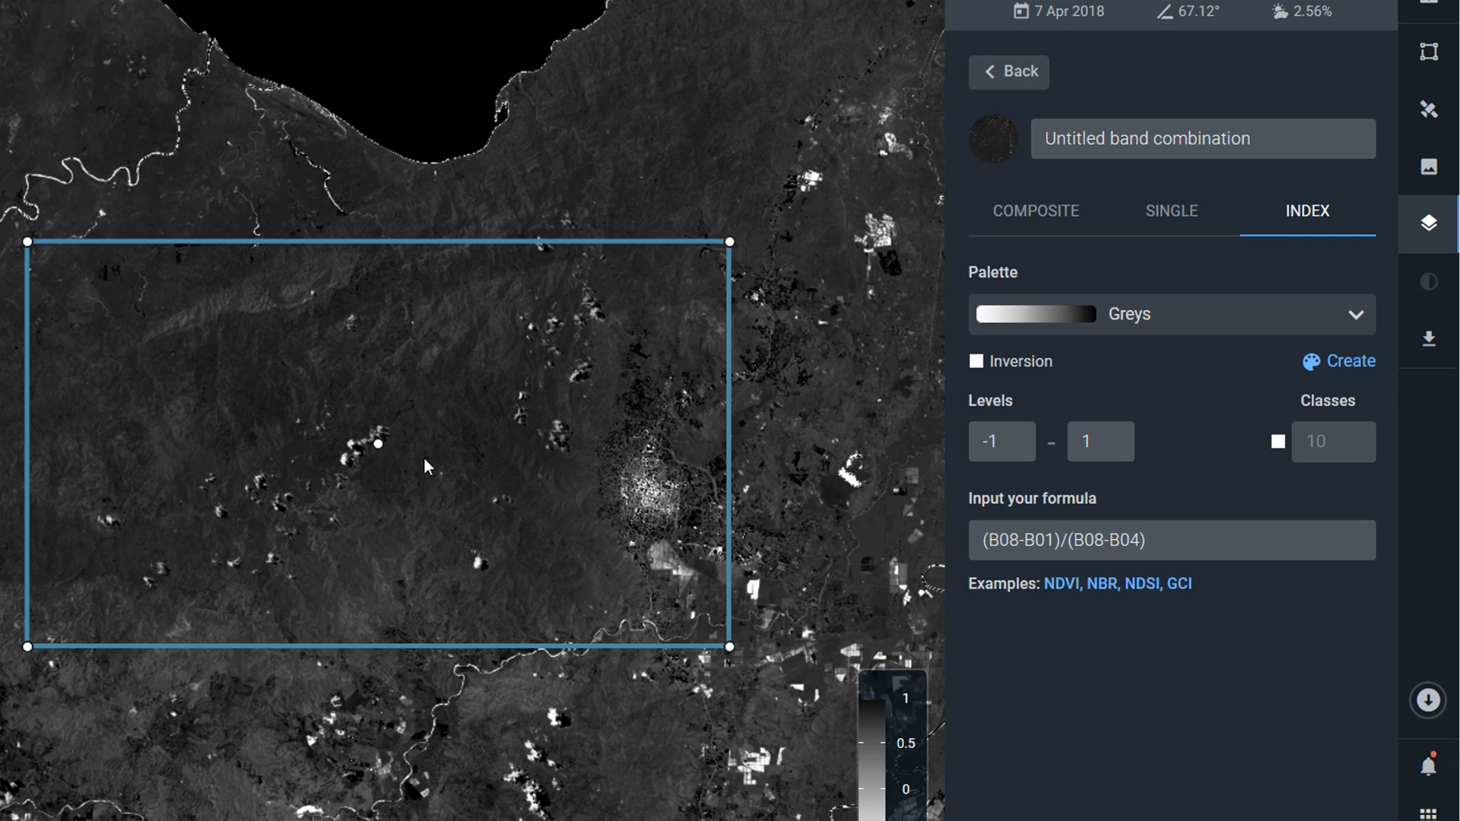
scroll(424, 462, "up", 3)
scroll(380, 456, "up", 2)
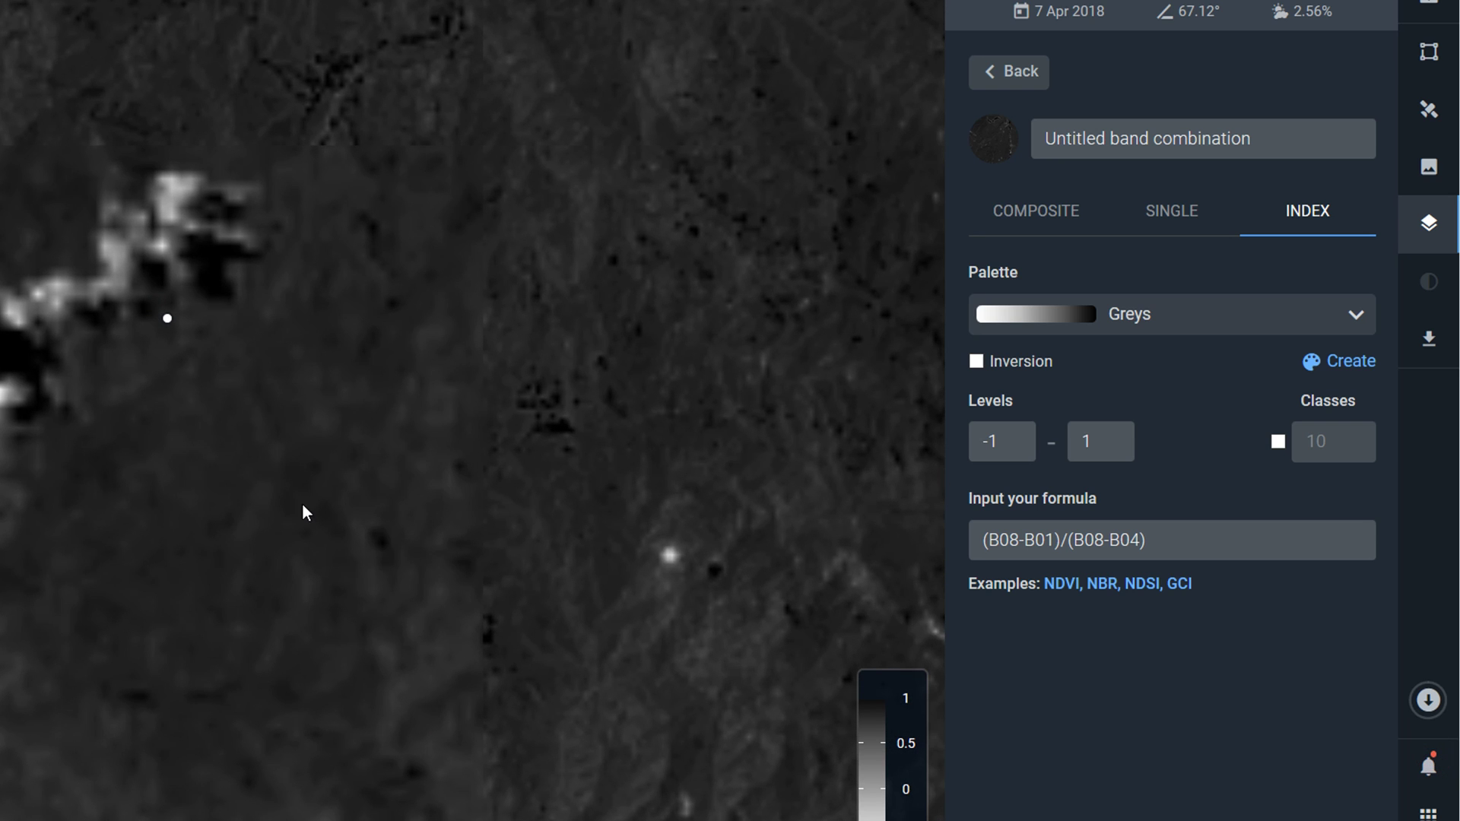
left_click_drag(57, 514, 199, 381)
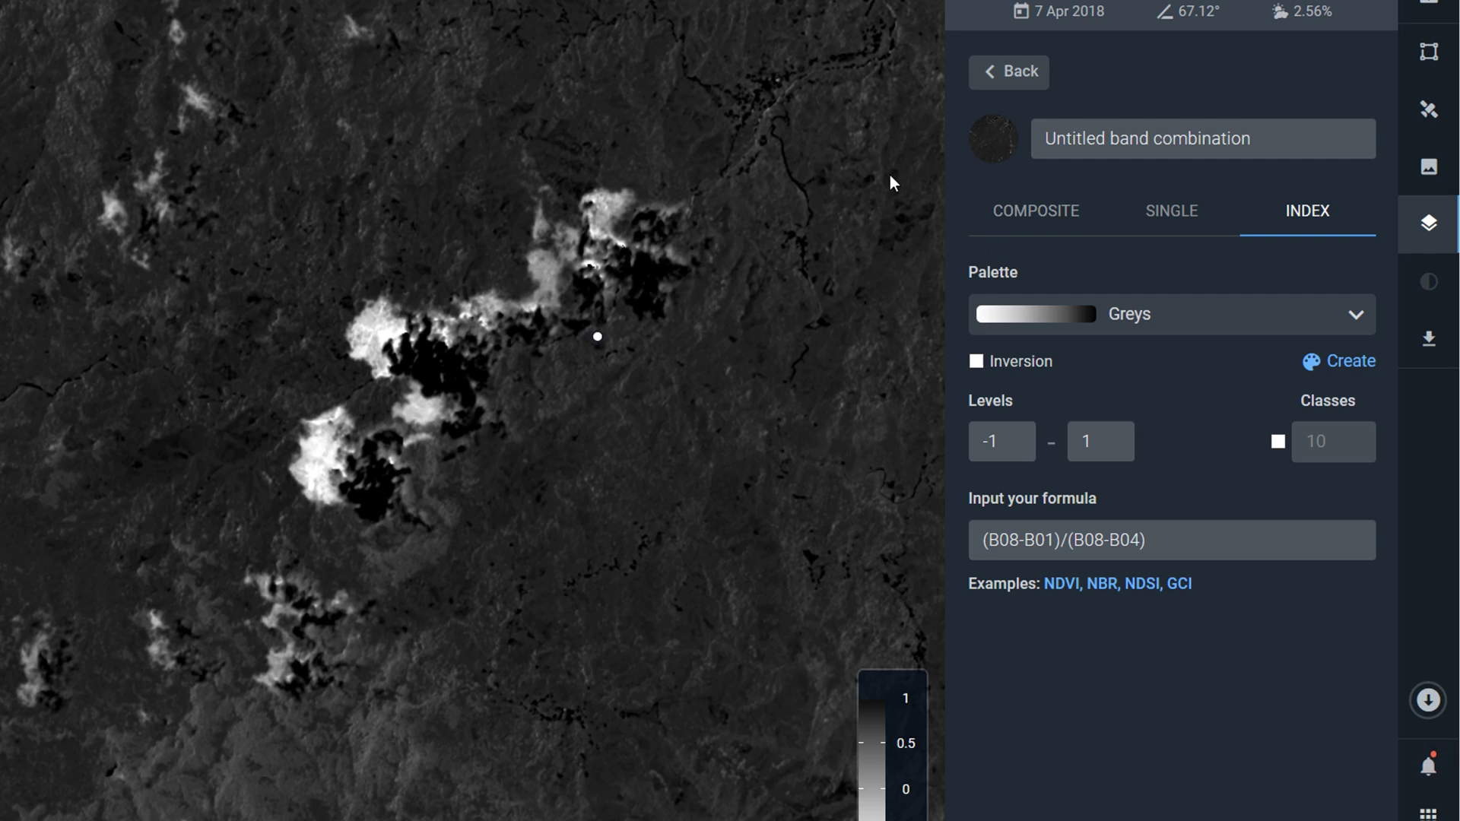
scroll(404, 398, "down", 5)
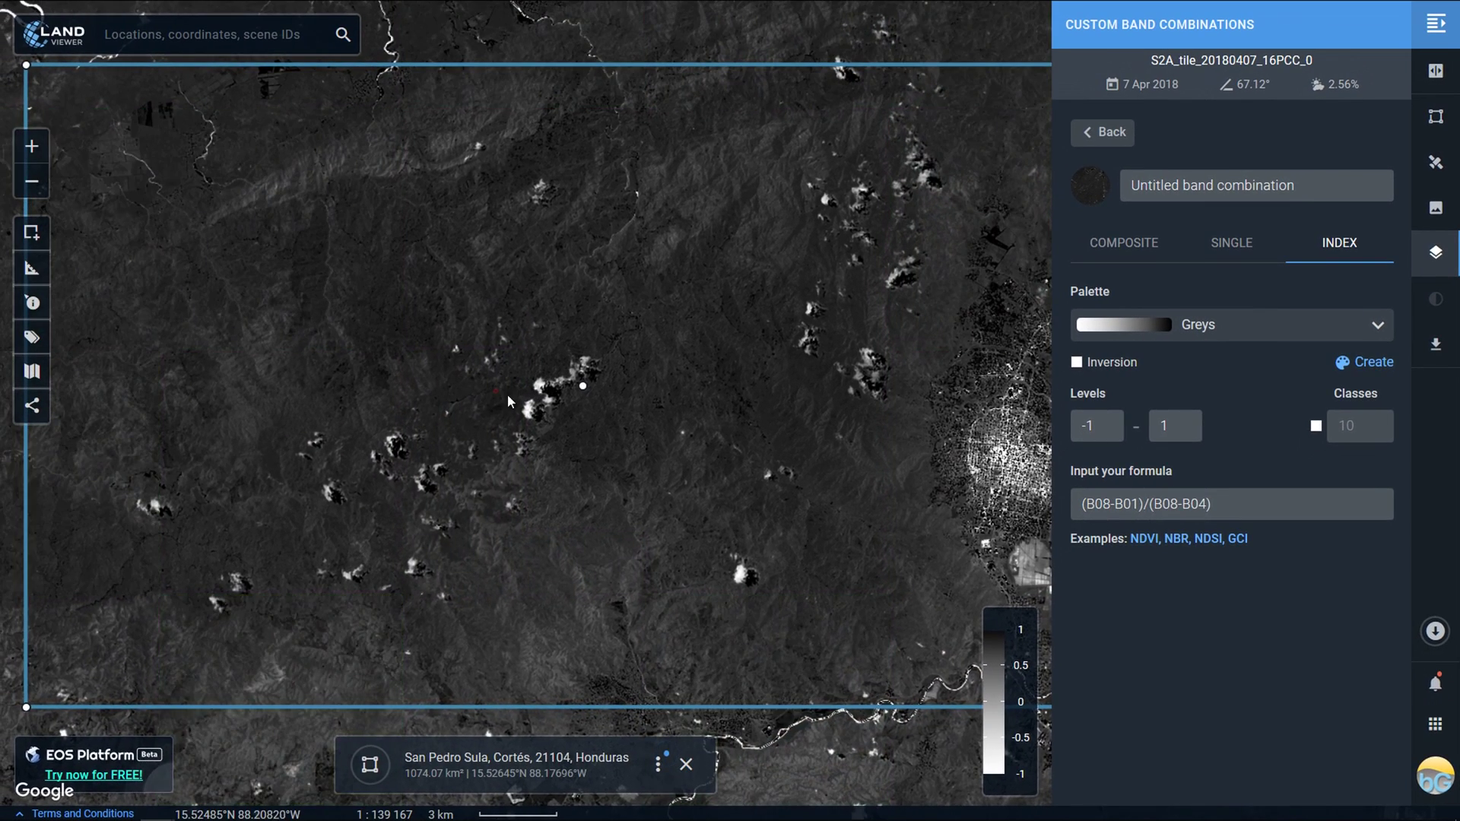
left_click_drag(389, 398, 518, 460)
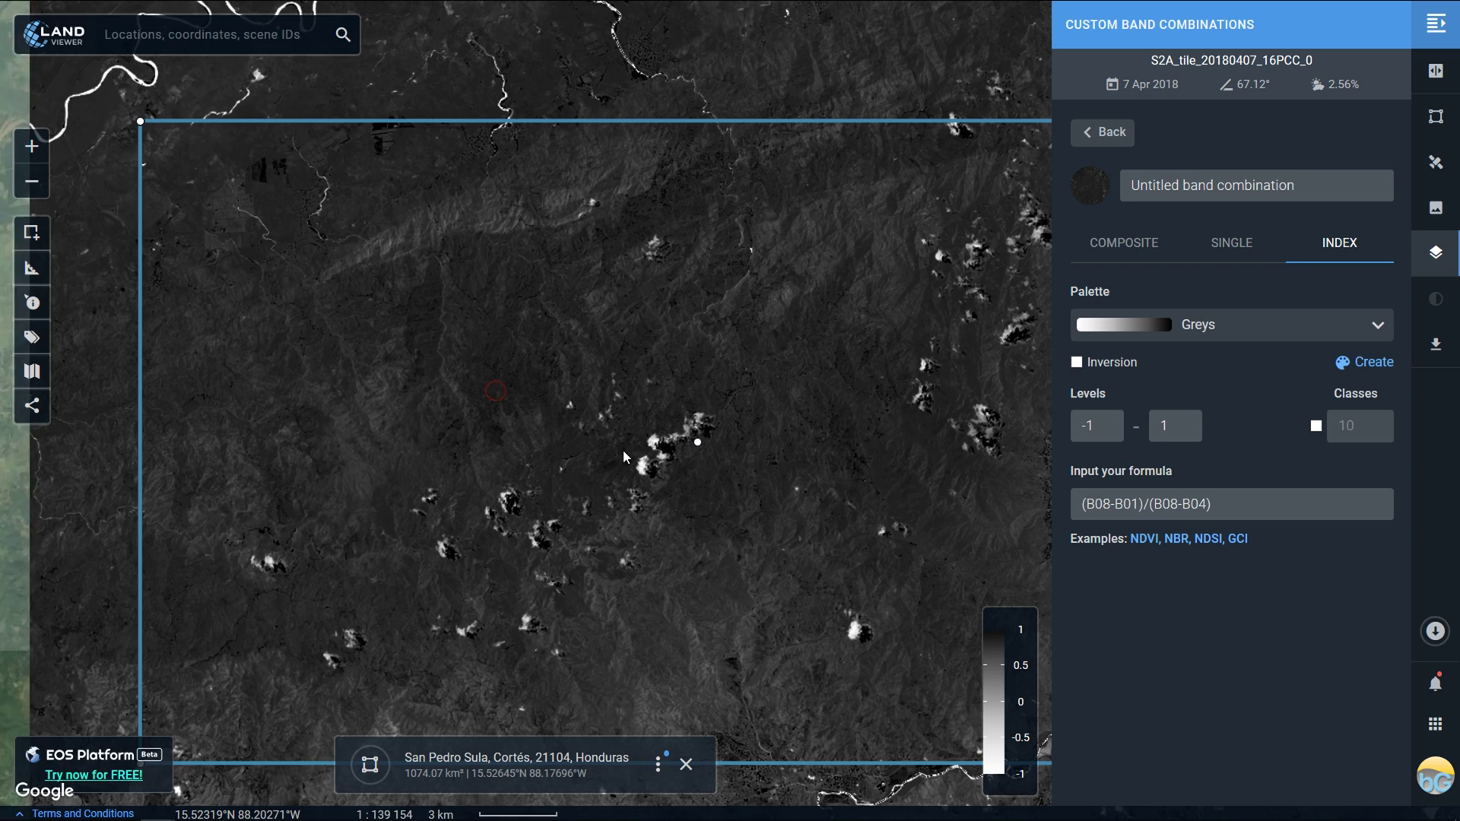
scroll(670, 416, "down", 2)
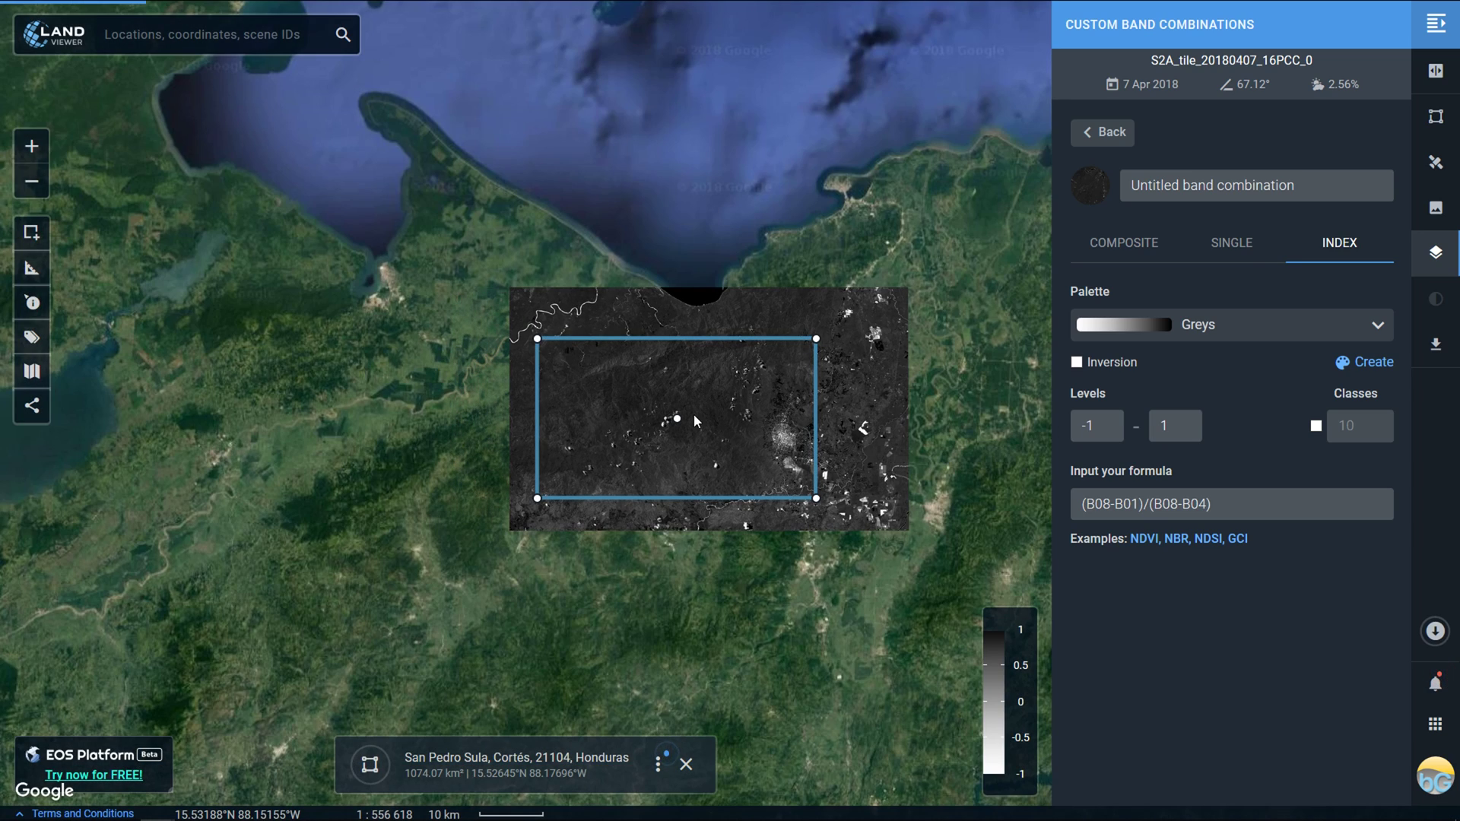
scroll(707, 409, "up", 1)
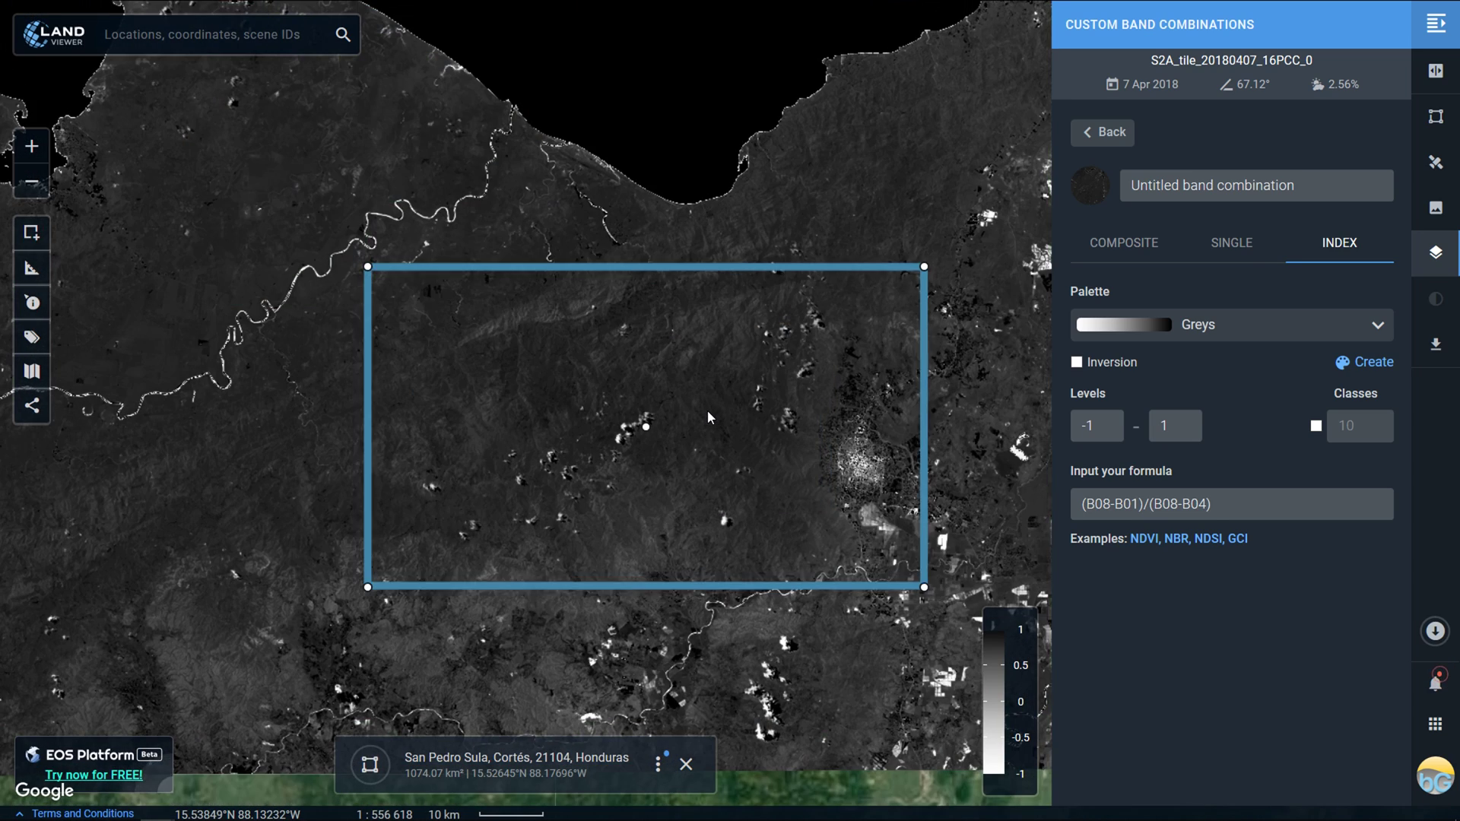